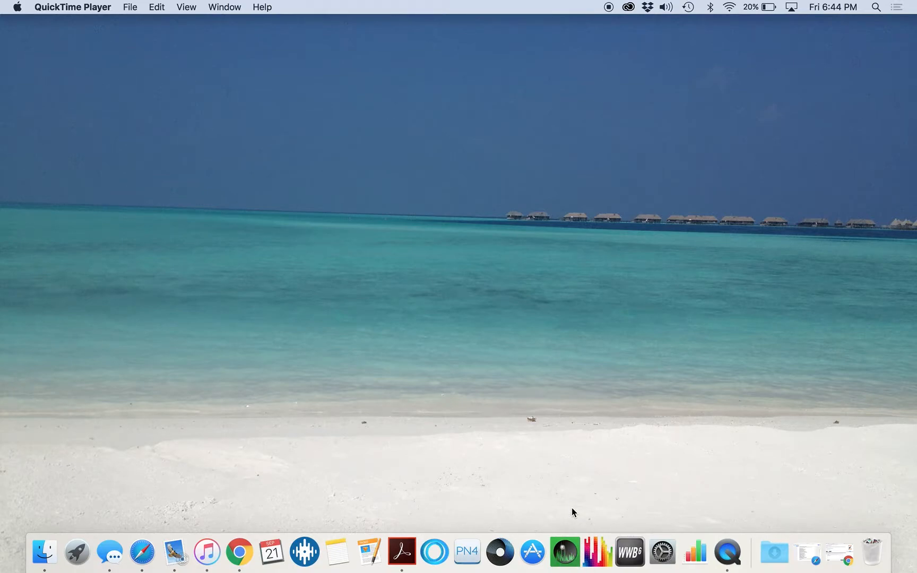
Step: Open Touchstone-Pro, run a spectrum scan from 470 to 608 MHz, and stop it
click(595, 554)
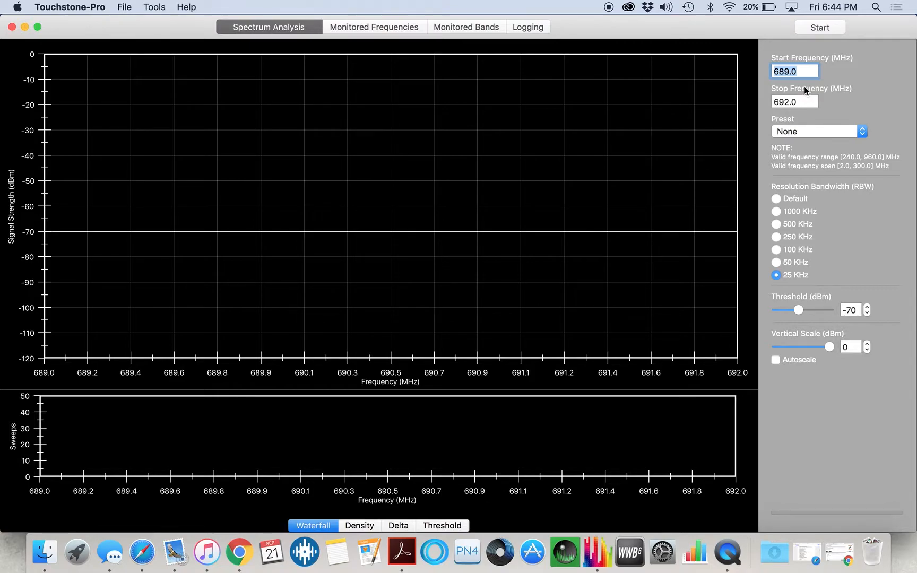
text(0)
key(Tab)
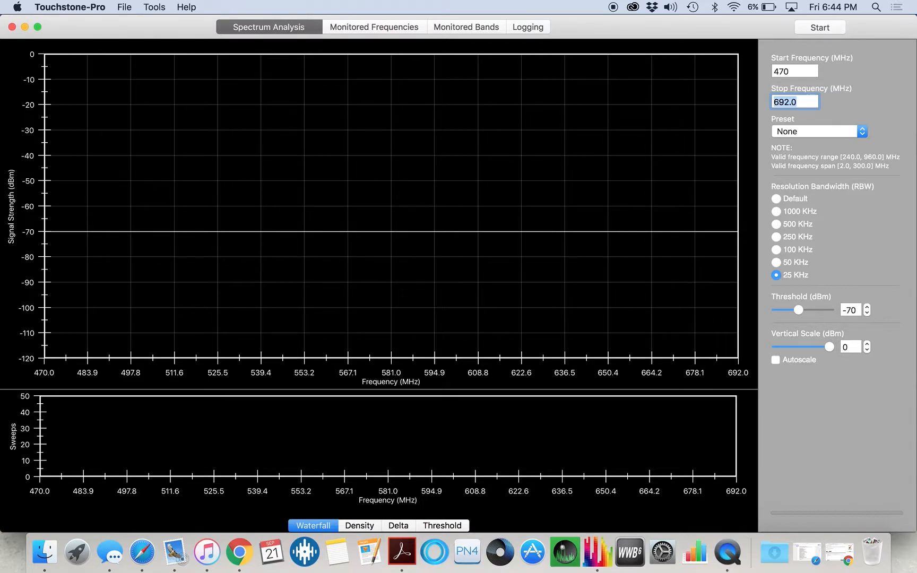
text(8)
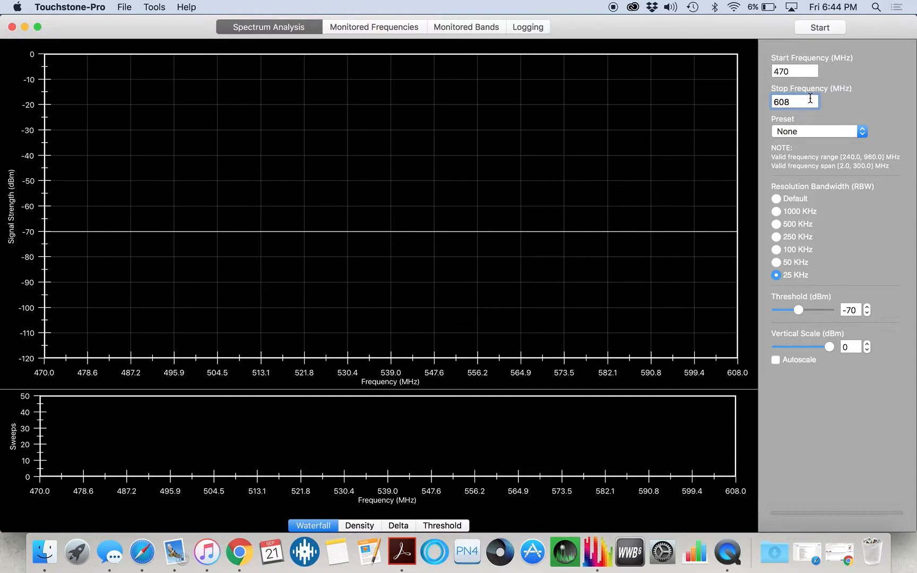
click(824, 31)
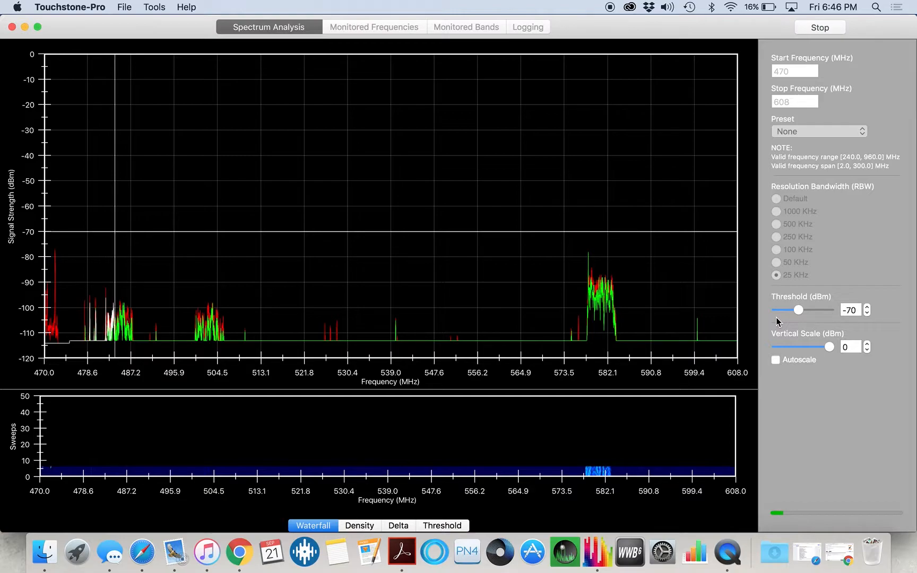
click(820, 27)
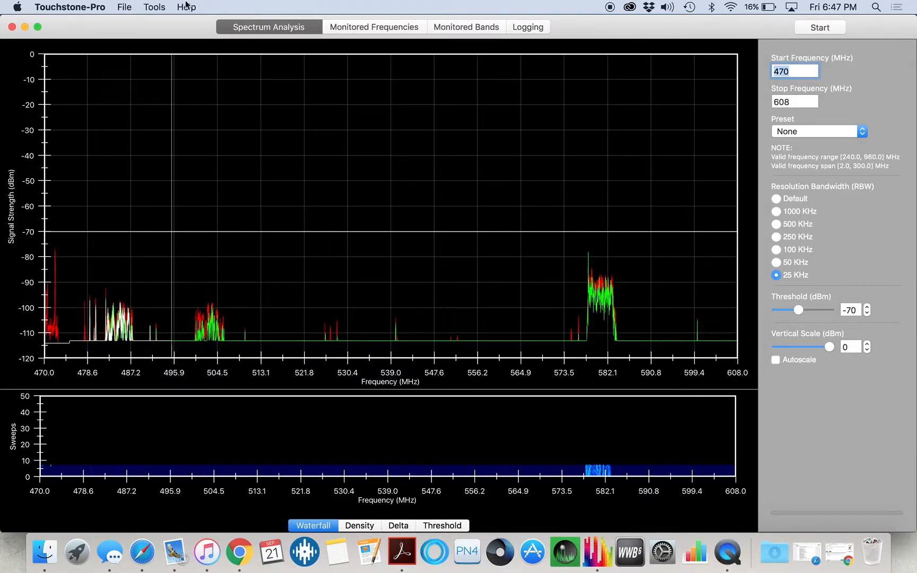
Step: Export the scan's max trace to the Desktop as a CSV file named Test WBB
click(125, 7)
mouse_move(154, 7)
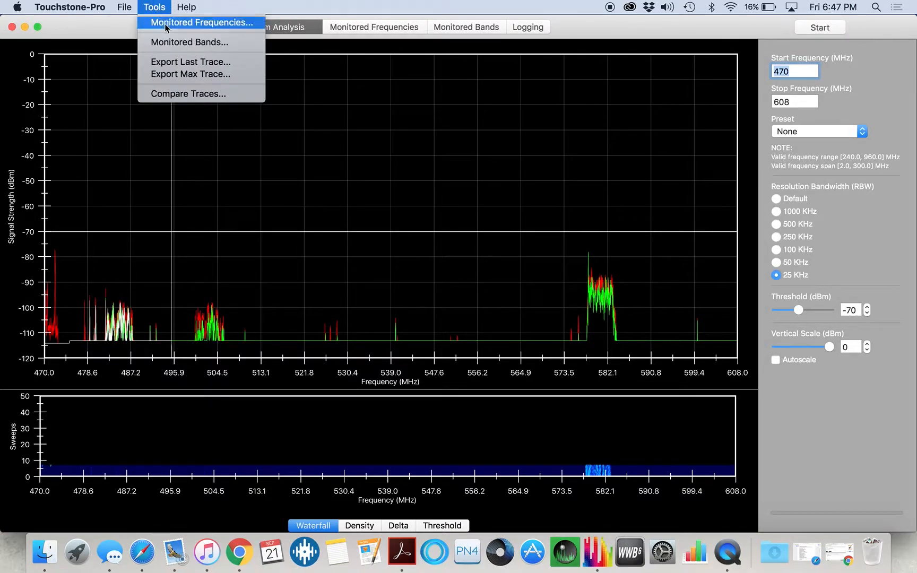
click(183, 74)
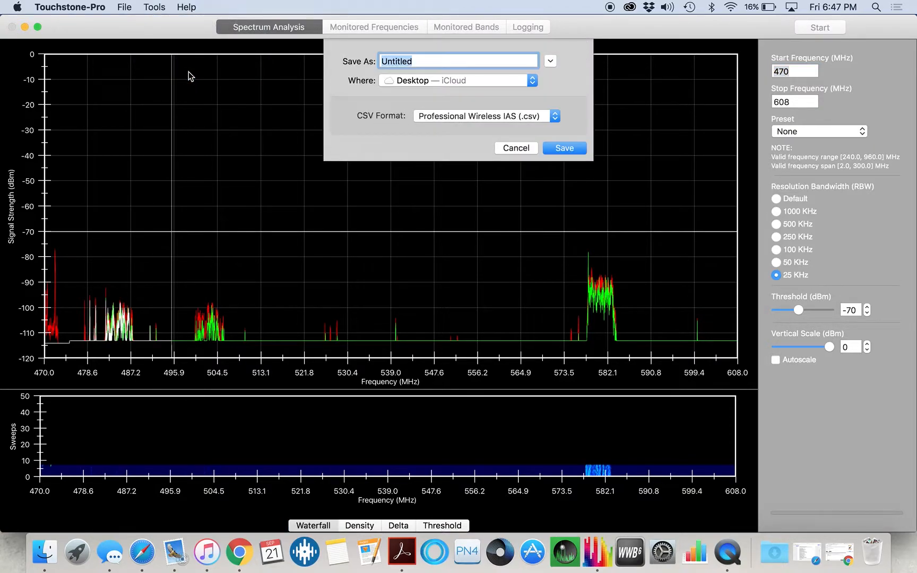
text(Test WBB)
click(530, 122)
click(538, 128)
click(565, 148)
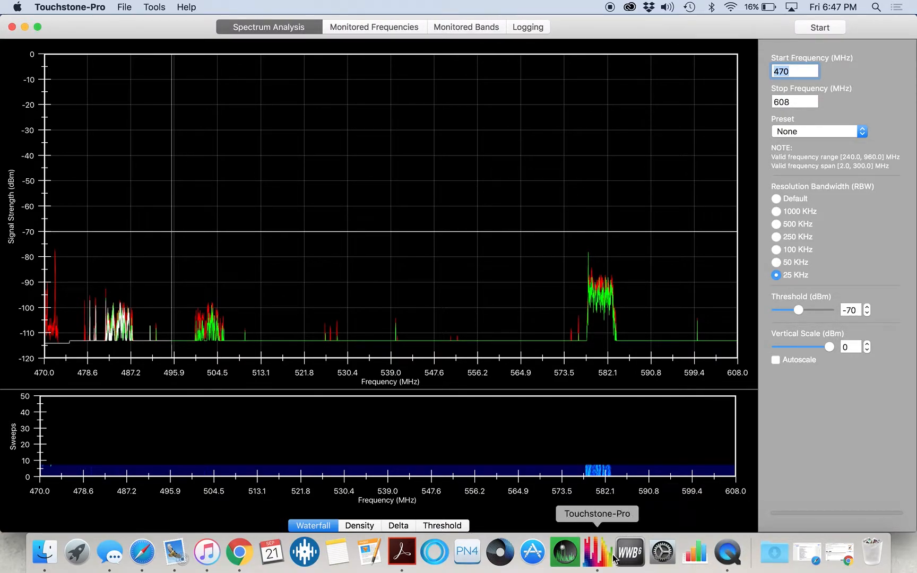
Step: Locate the exported Test WBB.csv file and open it in Numbers
click(783, 554)
click(783, 554)
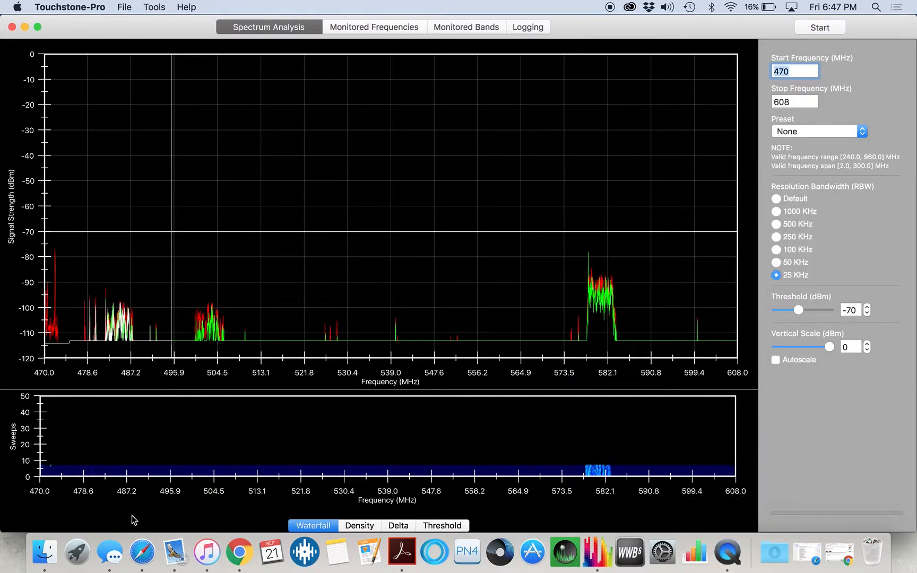
click(44, 552)
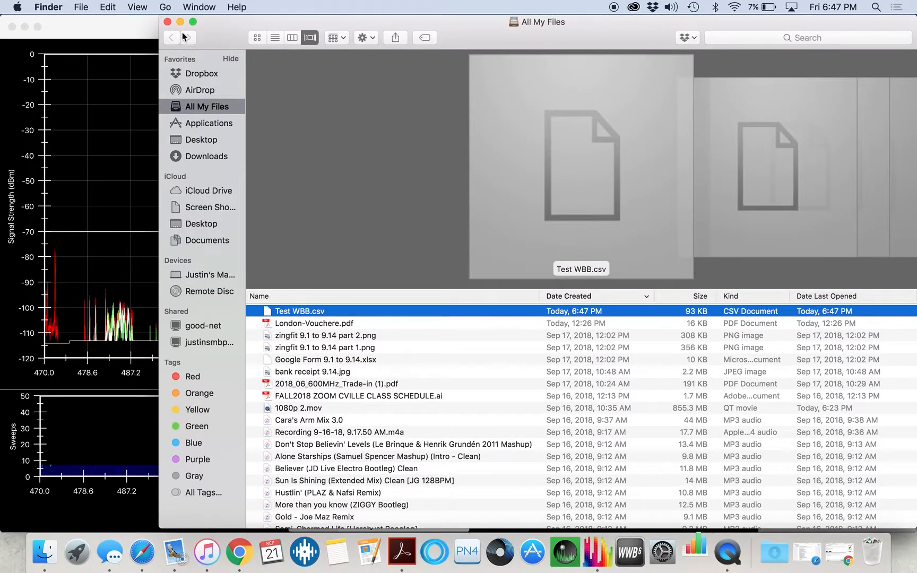
click(167, 22)
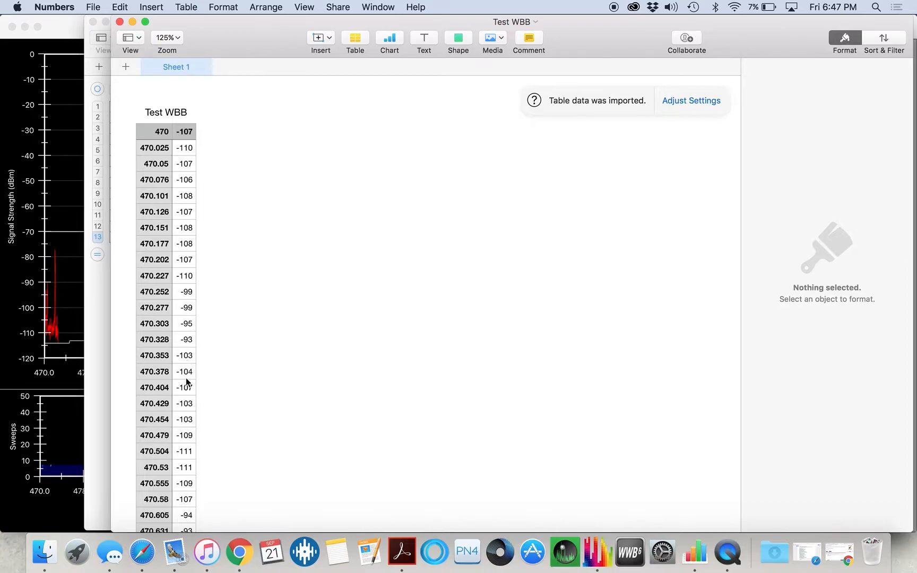
Step: Look through the table's frequency and signal-strength rows from 470 MHz to around 585 MHz
scroll(186, 377, down, 20)
scroll(187, 383, down, 20)
scroll(188, 380, down, 20)
scroll(188, 380, down, 20)
scroll(188, 380, down, 20)
scroll(187, 380, down, 20)
scroll(188, 381, down, 20)
scroll(187, 380, up, 20)
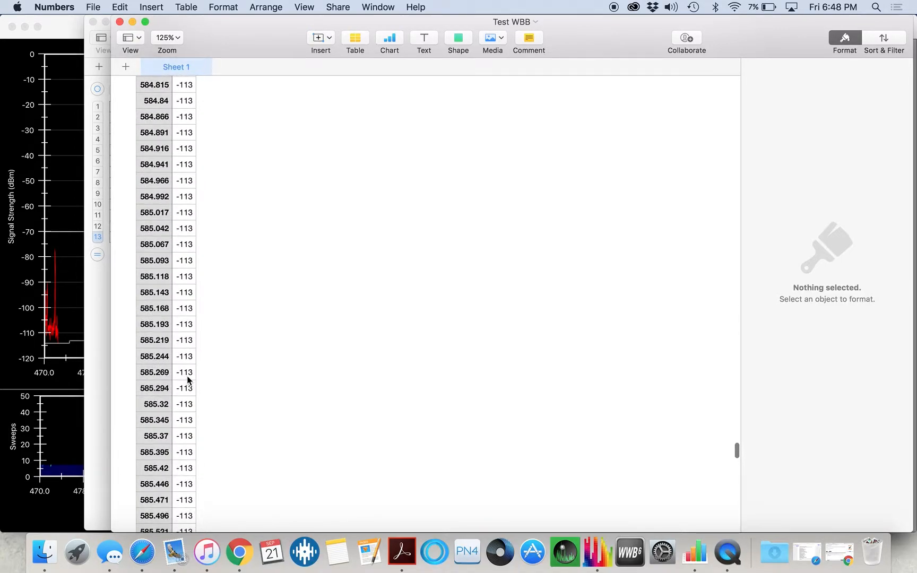
Step: Check the peak near 582 MHz on the Touchstone-Pro trace against the matching rows in the Numbers table
click(79, 297)
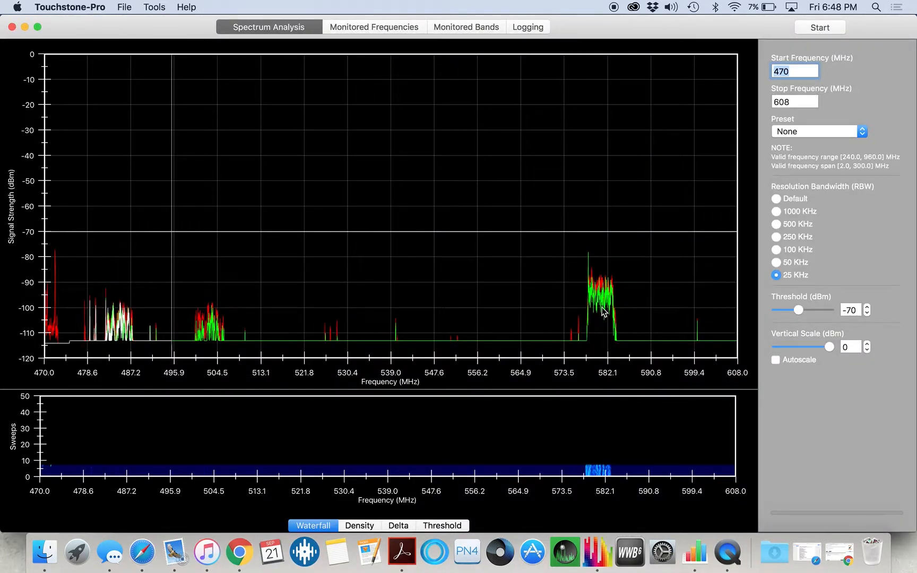
key(super+Tab)
click(332, 300)
click(691, 555)
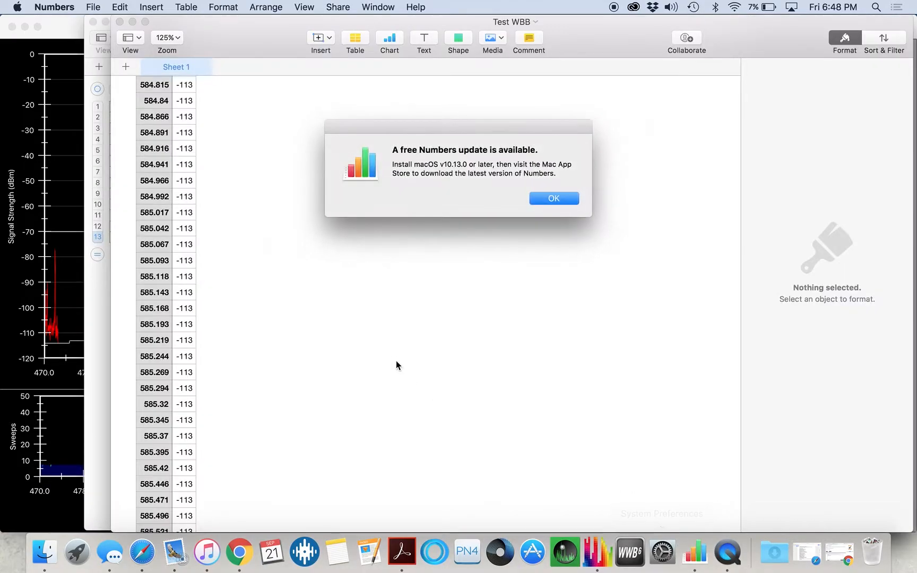
click(549, 198)
scroll(221, 239, up, 10)
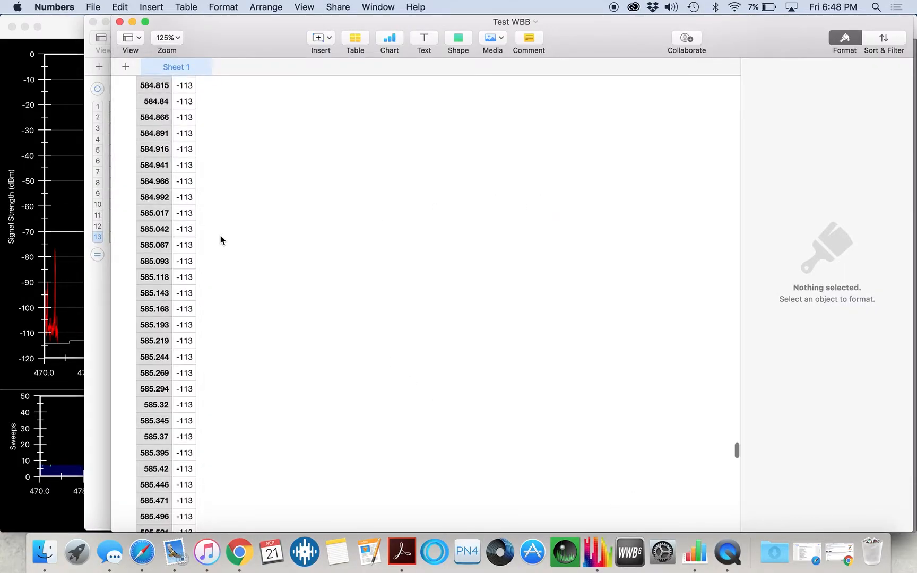
scroll(220, 236, up, 20)
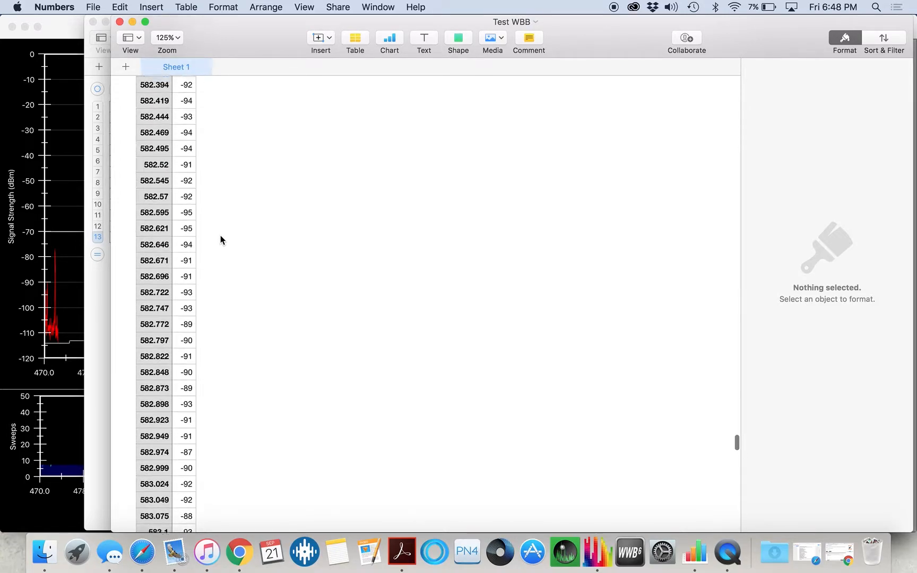
scroll(220, 239, up, 1)
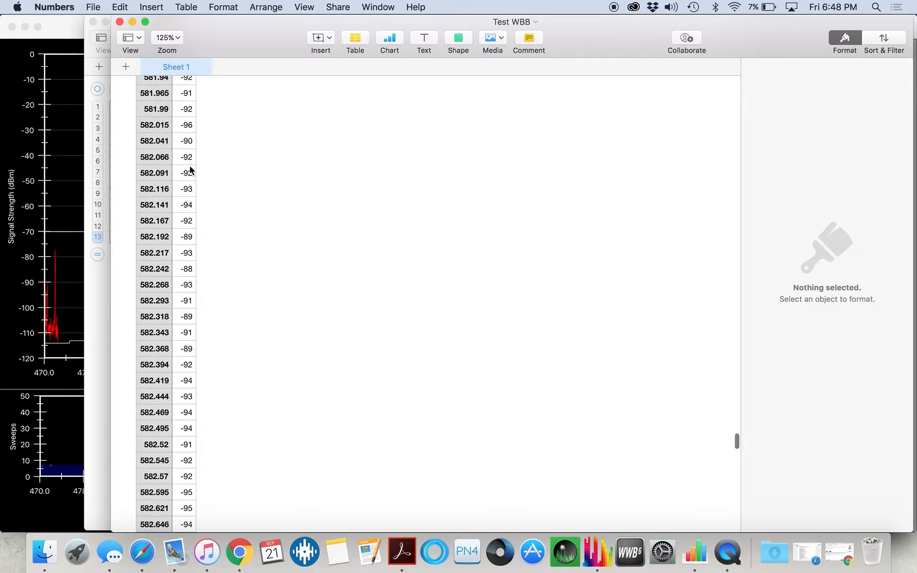
Step: Step upward through the signal levels in column B, starting from the 582.091 MHz row
click(188, 172)
key(Up)
key(Up)
key(Up)
key(Up)
key(Up)
key(Up)
key(Up)
key(Up)
key(Up)
key(Up)
key(Up)
key(Up)
key(Up)
key(Up)
key(Up)
key(Up)
key(Up)
key(Up)
key(Up)
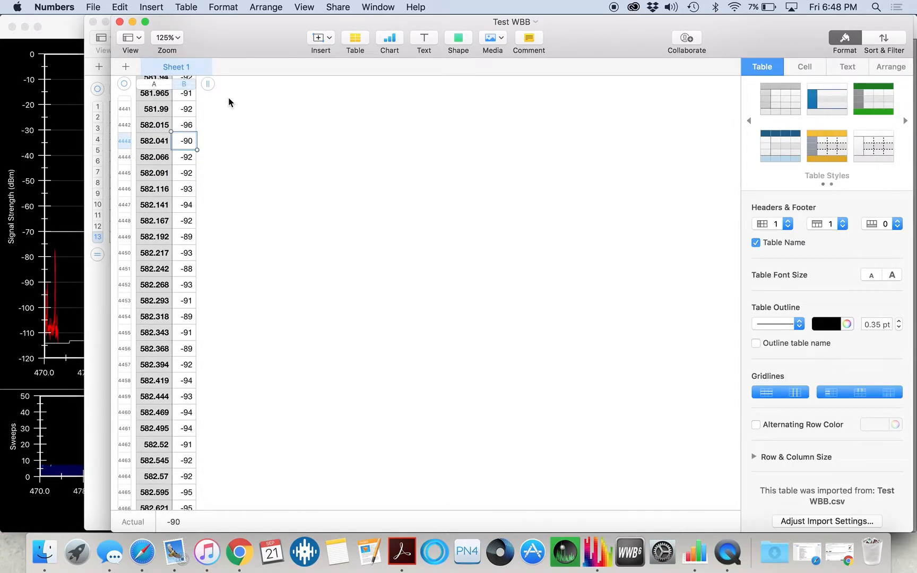
key(Up)
key(Up)
key(Up)
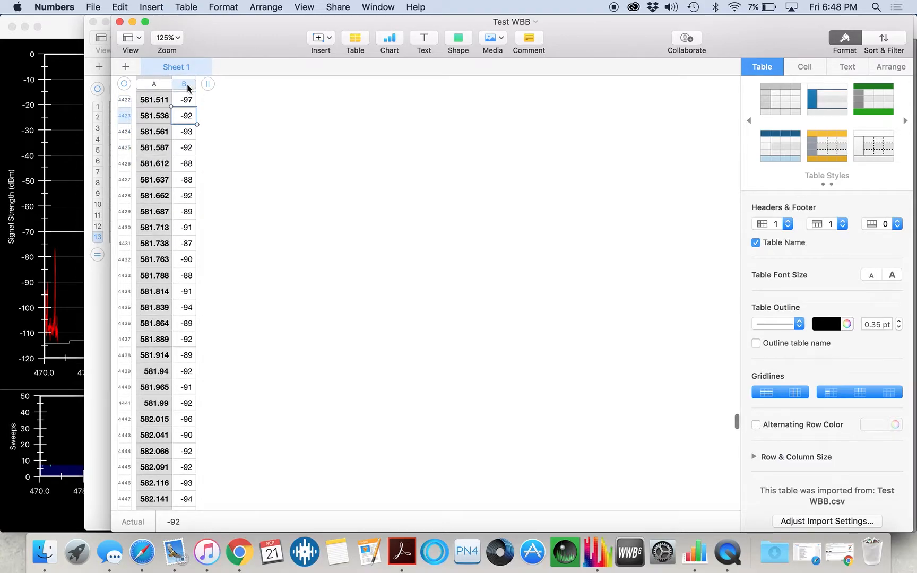
Step: Save and quit Numbers, and launch Wireless Workbench 6, closing the low-battery and U.S. customer notices
key(super+q)
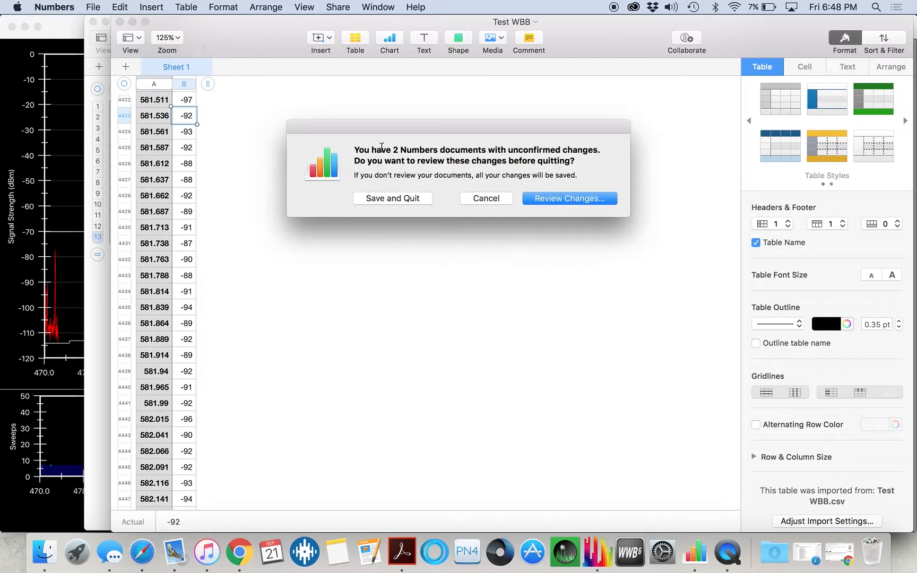
click(384, 199)
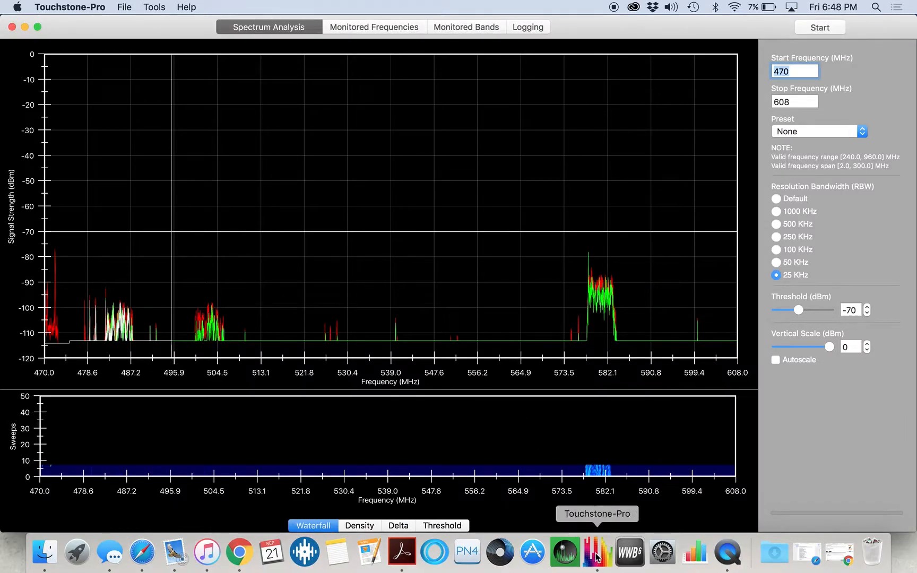
click(630, 553)
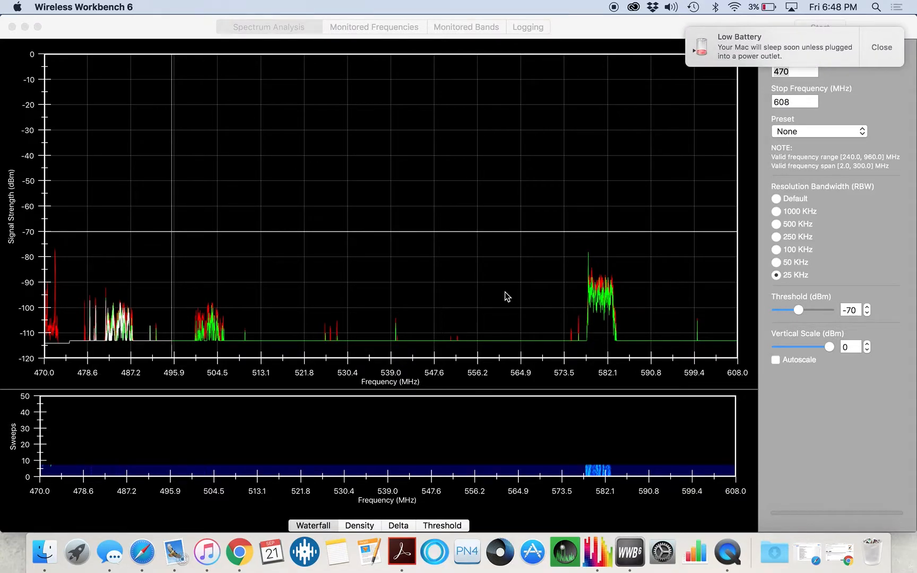
click(892, 45)
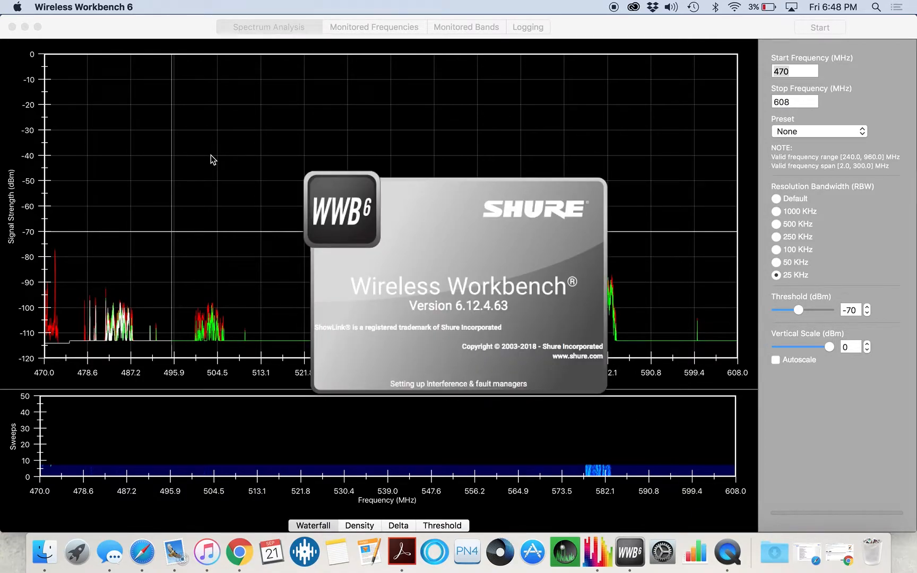
click(419, 250)
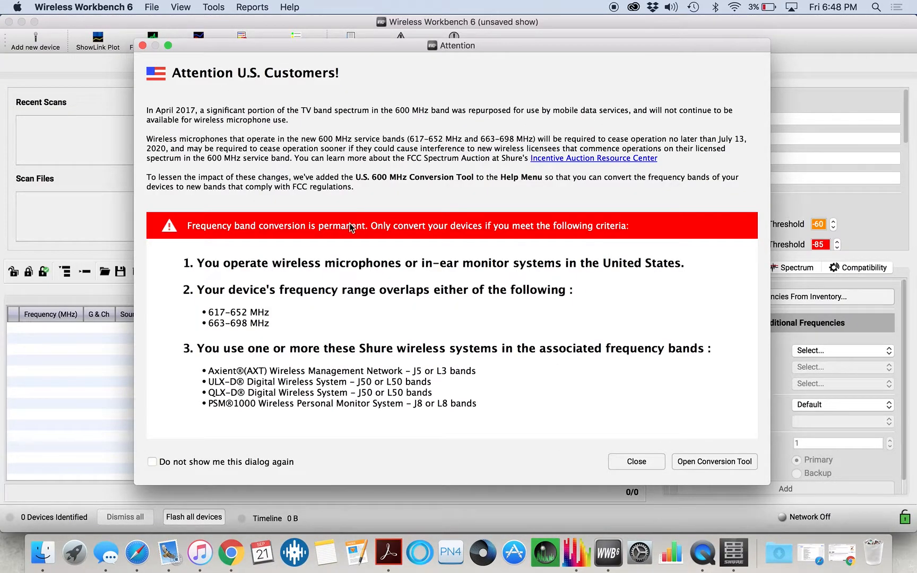
click(142, 45)
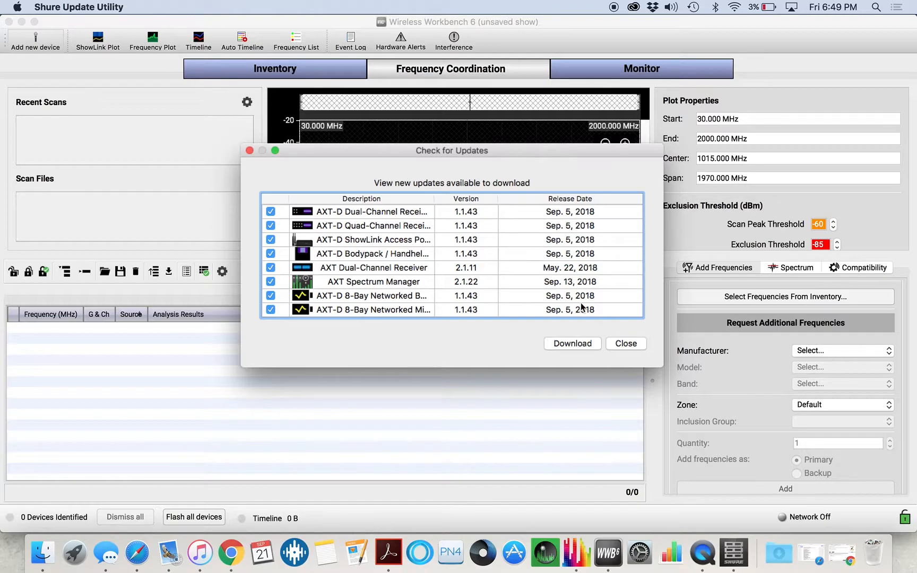
Step: Review the list of available Shure firmware updates and close it without downloading
scroll(542, 288, down, 1)
scroll(542, 288, up, 1)
scroll(542, 288, down, 1)
scroll(542, 288, down, 1)
scroll(371, 249, up, 2)
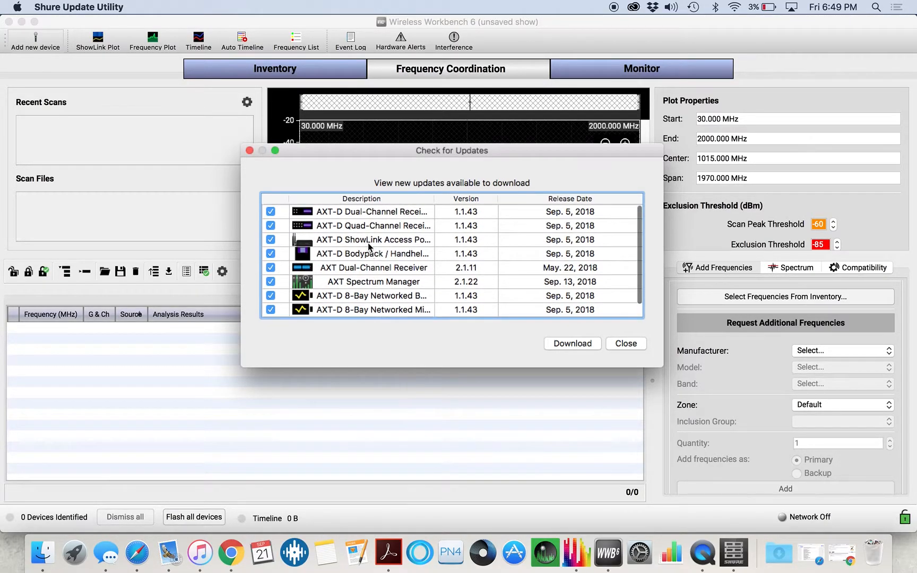
click(625, 344)
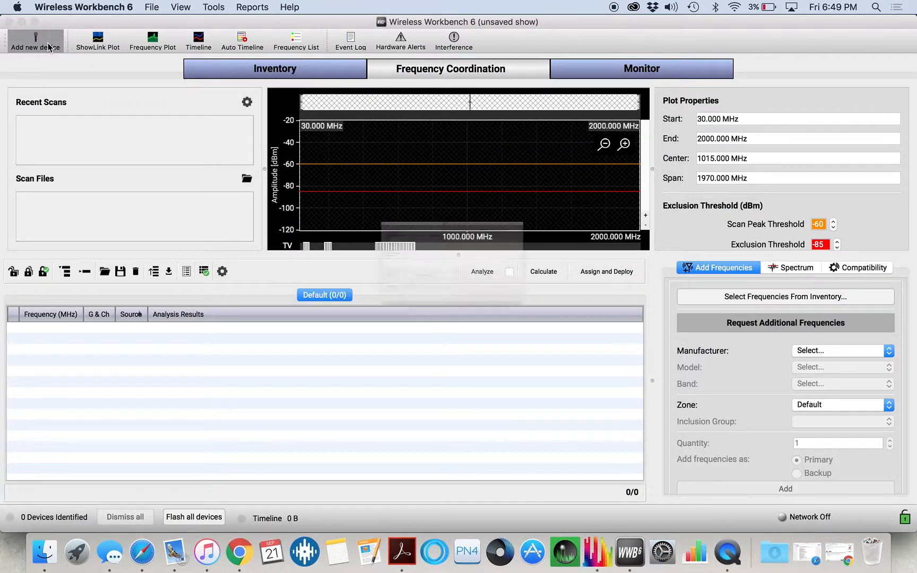
Step: Open the new-device dialog in Wireless Workbench, and dismiss the device-disconnected error in Touchstone-Pro
click(49, 48)
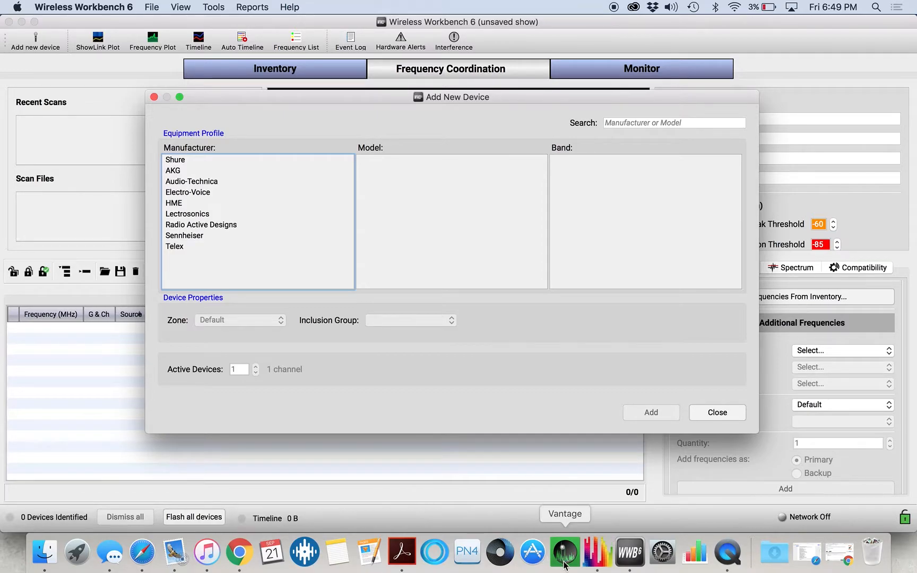
click(598, 551)
click(563, 201)
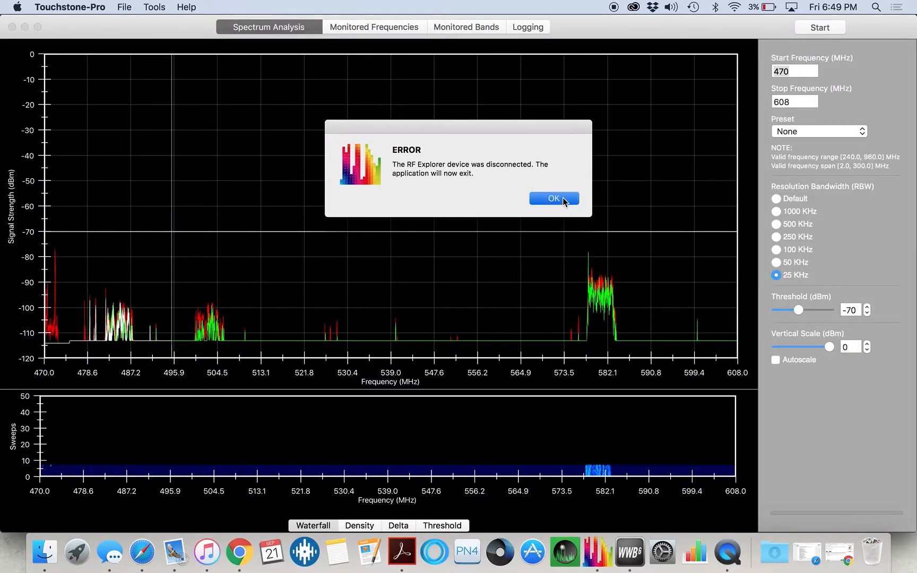
Step: Add one Shure UR4D receiver in band G1 as a new device
click(195, 160)
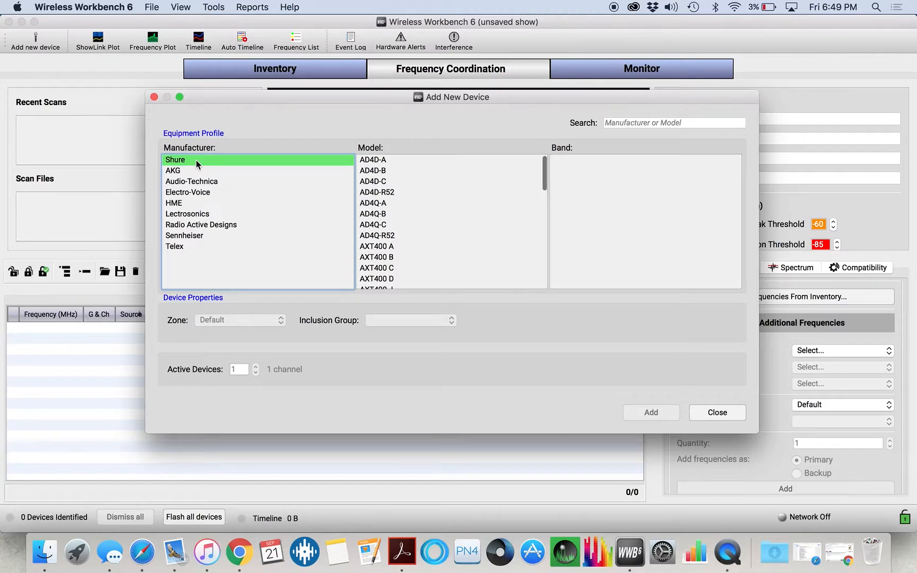
scroll(479, 267, down, 5)
scroll(479, 268, up, 10)
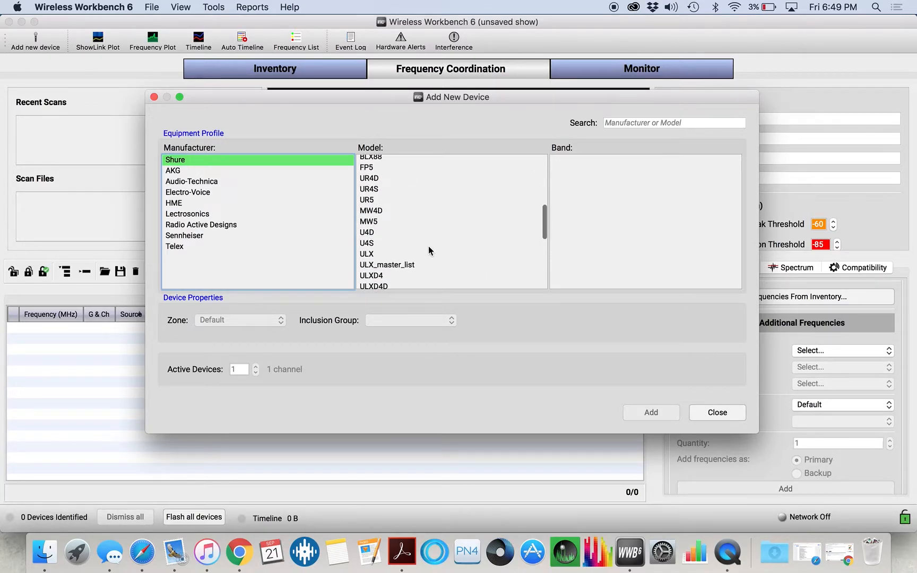
scroll(414, 244, up, 2)
click(369, 195)
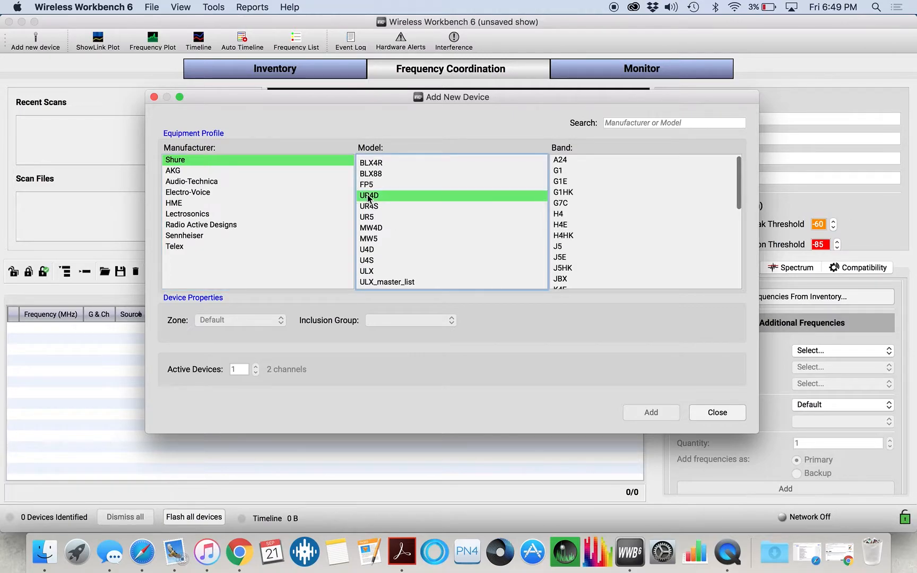
click(559, 170)
click(651, 412)
Step: Add one Audio-Technica 3000-G4 in band DE2 as a new device
click(230, 183)
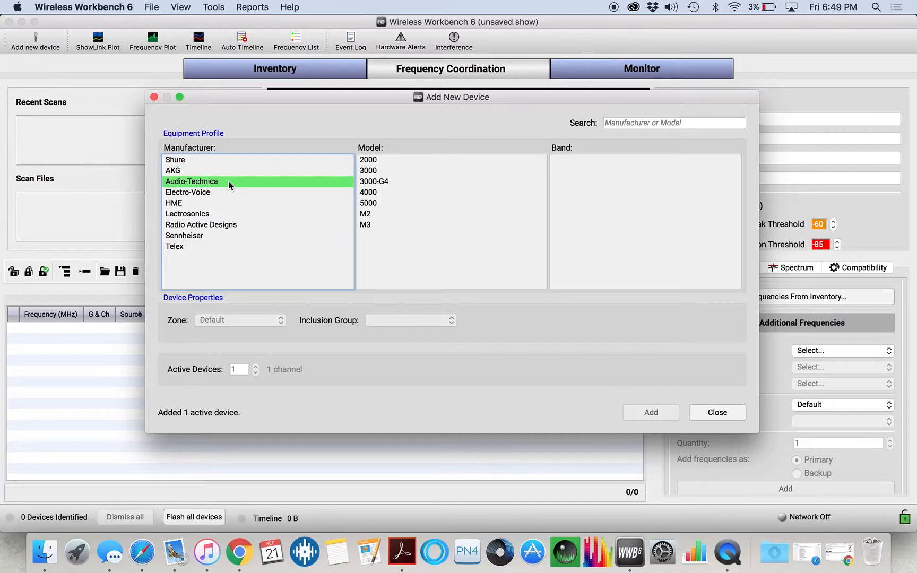
click(387, 183)
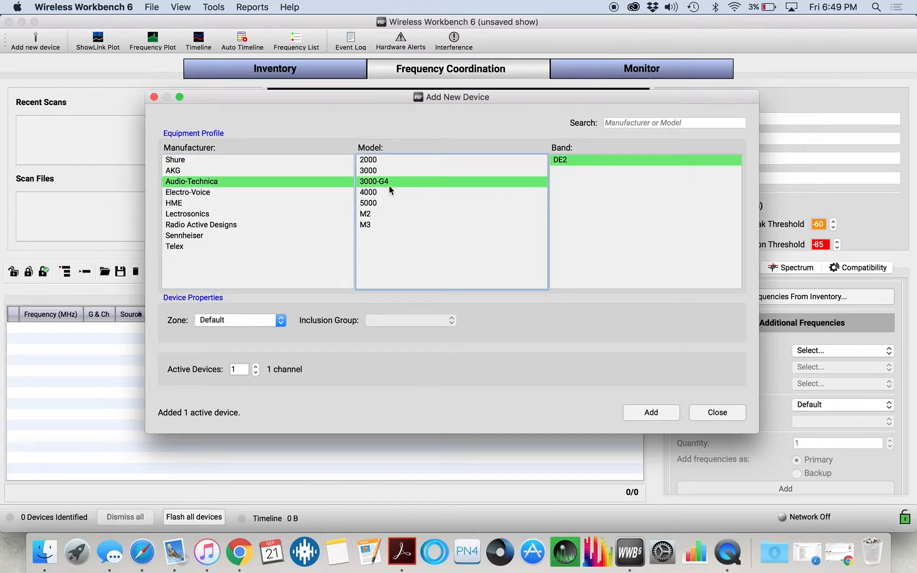
click(652, 413)
Step: Add one Sennheiser EW 300 IEM G3 in band A as a new device
click(192, 237)
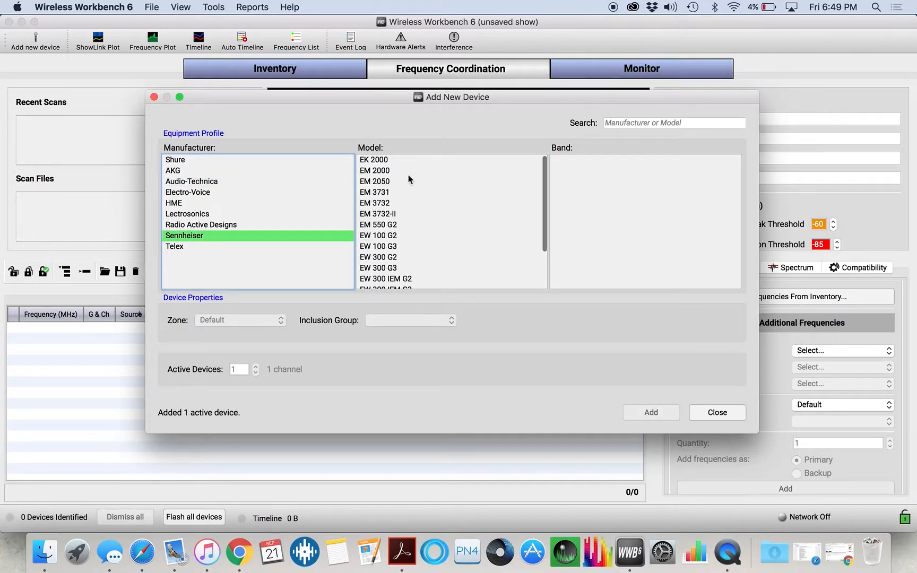
scroll(404, 238, down, 3)
click(405, 240)
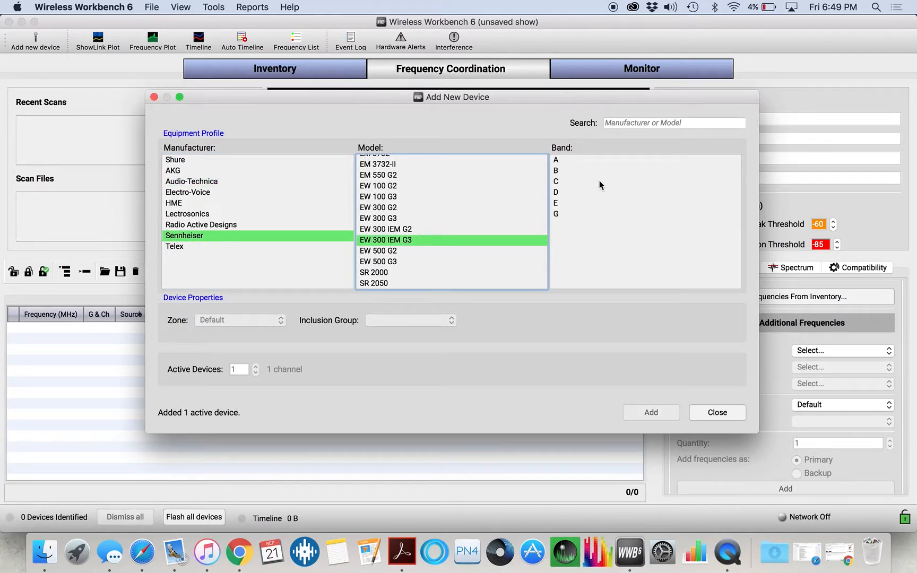
click(581, 160)
click(666, 412)
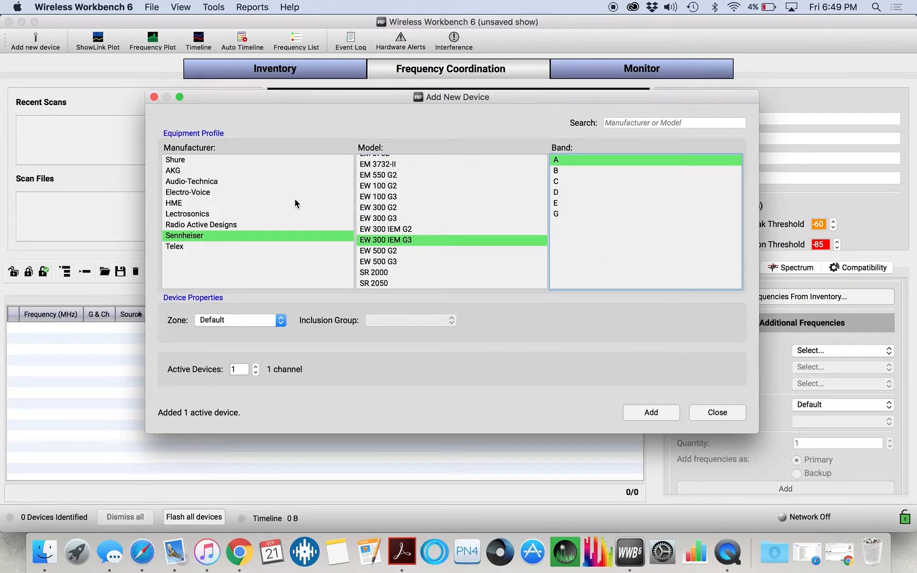
Step: Add one Shure QLXD4 receiver in band H50 as a new device
click(175, 160)
scroll(389, 211, down, 10)
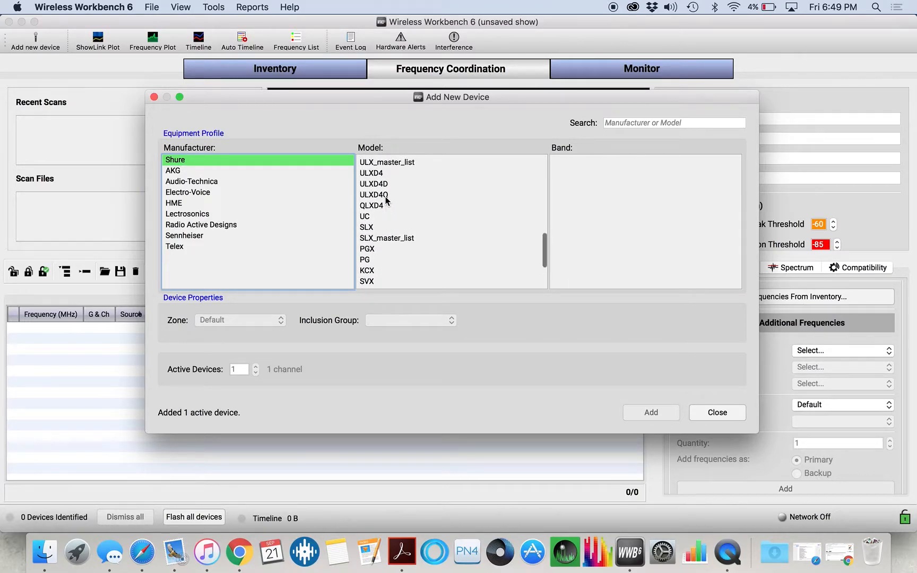
click(386, 204)
click(576, 204)
click(651, 413)
Step: Add two active Shure UR5 devices in band H4, and close the new-device dialog
scroll(432, 213, down, 5)
scroll(432, 213, up, 8)
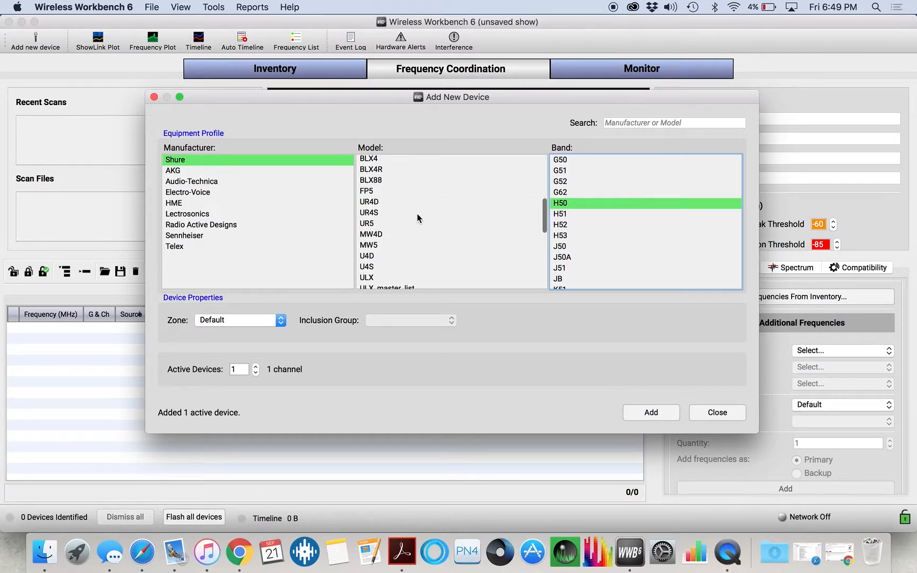
click(390, 223)
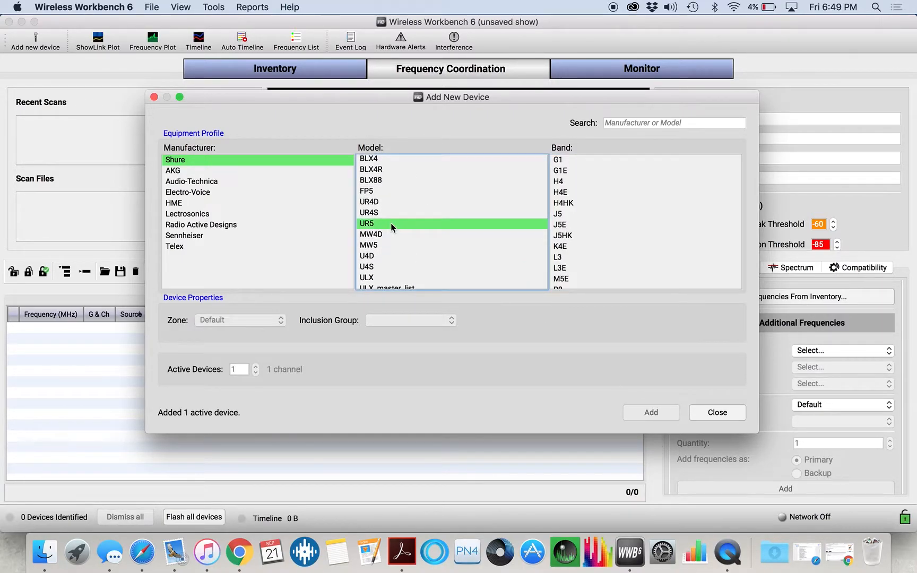
click(562, 182)
click(255, 366)
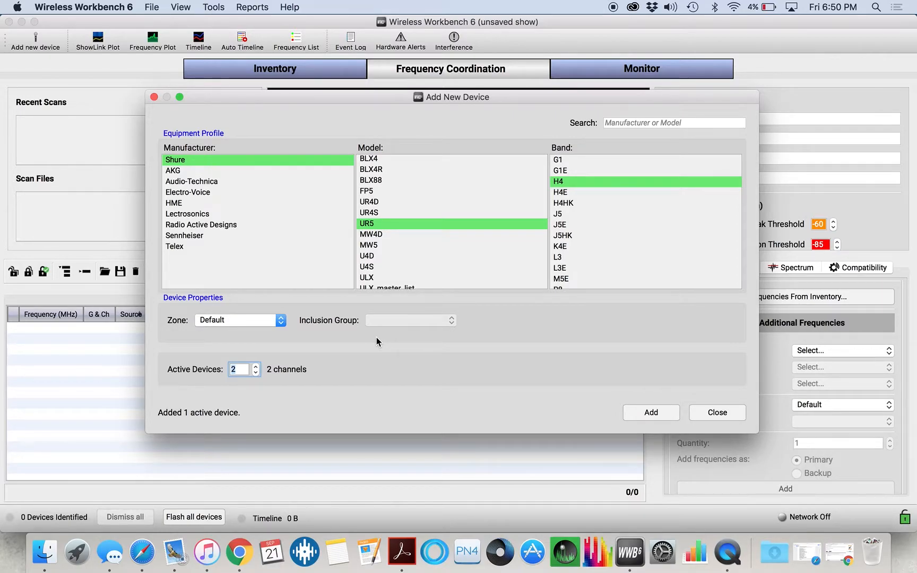
click(667, 416)
click(730, 411)
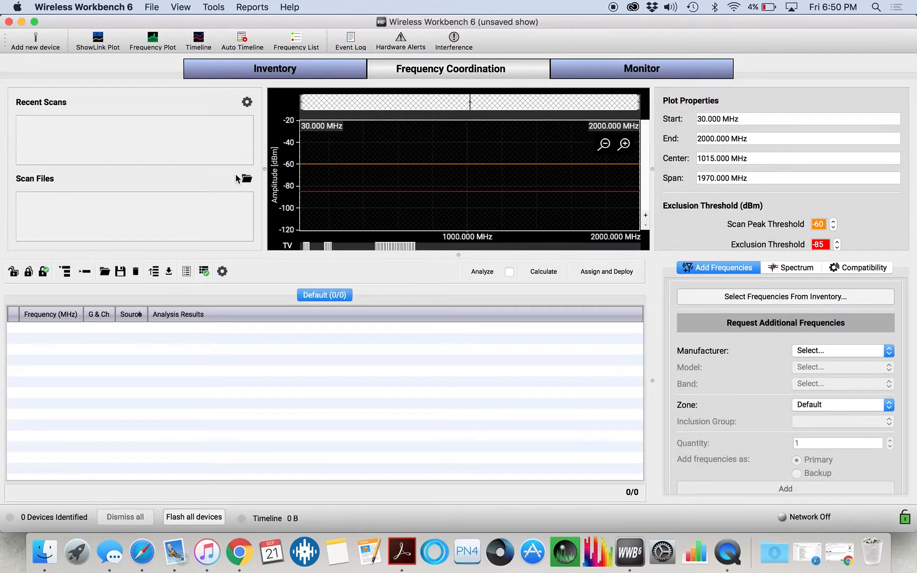
Step: Review the added devices in the inventory, and view the live scan settings for frequency coordination without starting a scan
click(233, 71)
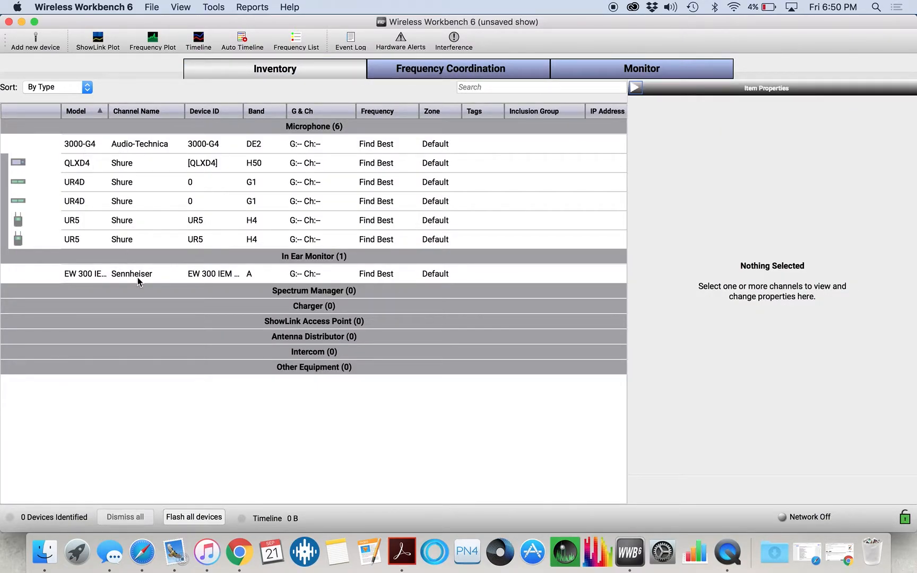
click(407, 62)
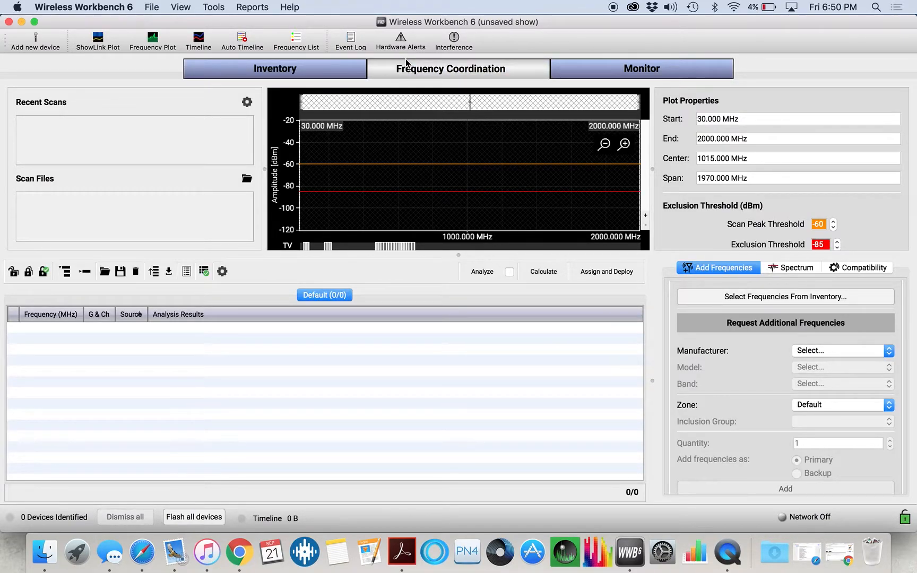
click(246, 103)
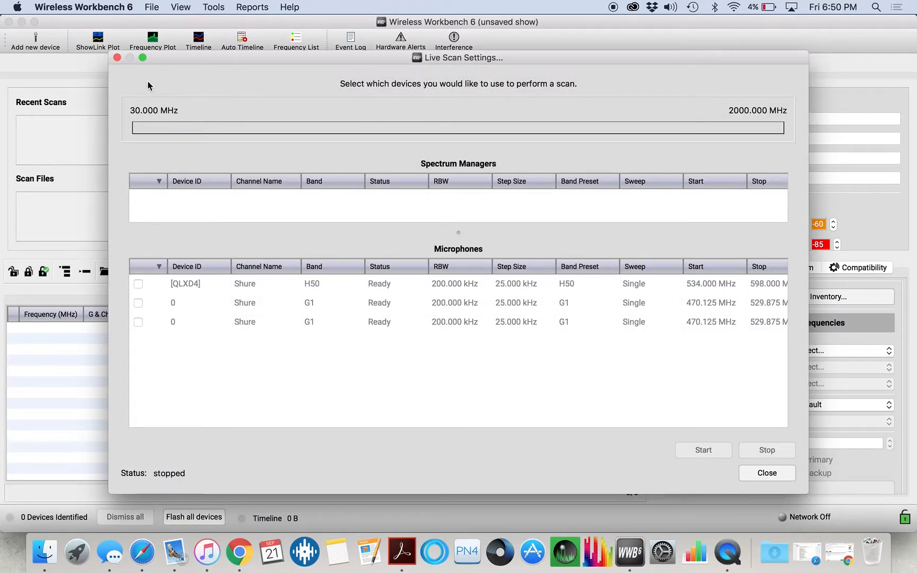
click(117, 57)
Step: Import the scan file Test WBB.csv from the Desktop into the frequency coordination plot
click(246, 180)
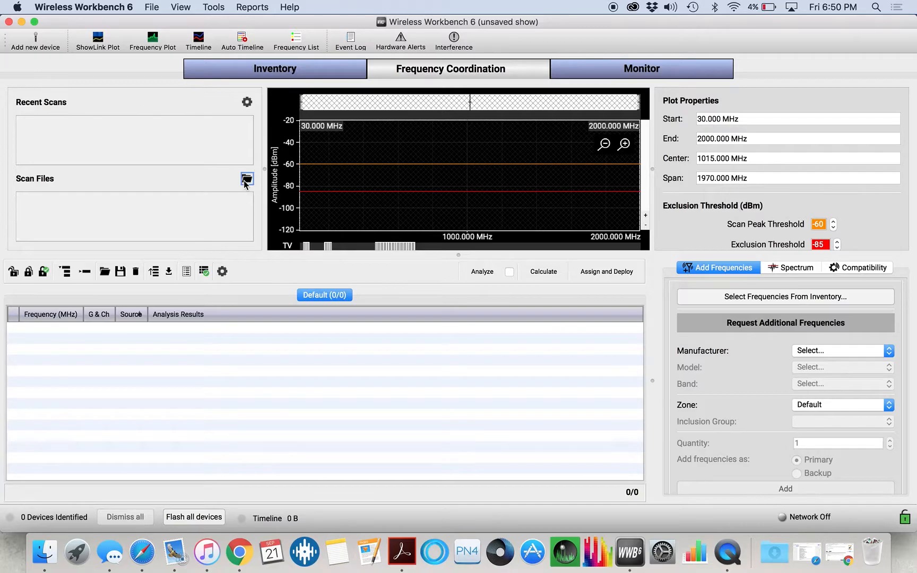
click(412, 118)
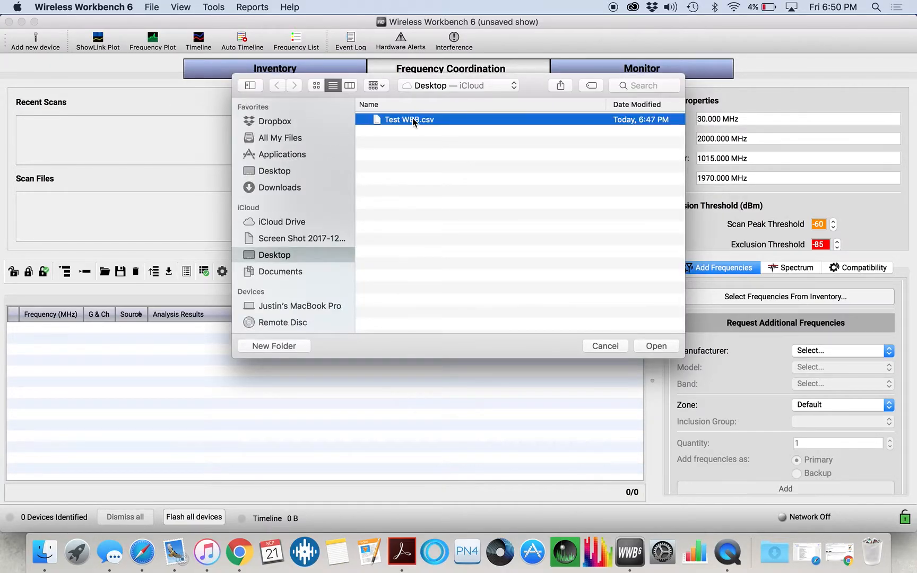
click(650, 345)
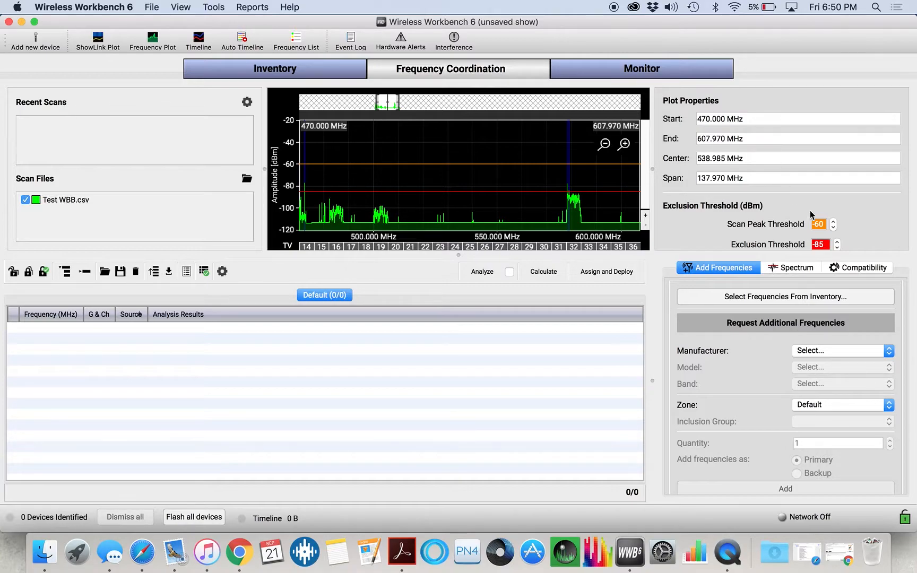
Step: Search for TV channels to avoid around postal code 22903 in the TV channel settings
click(801, 271)
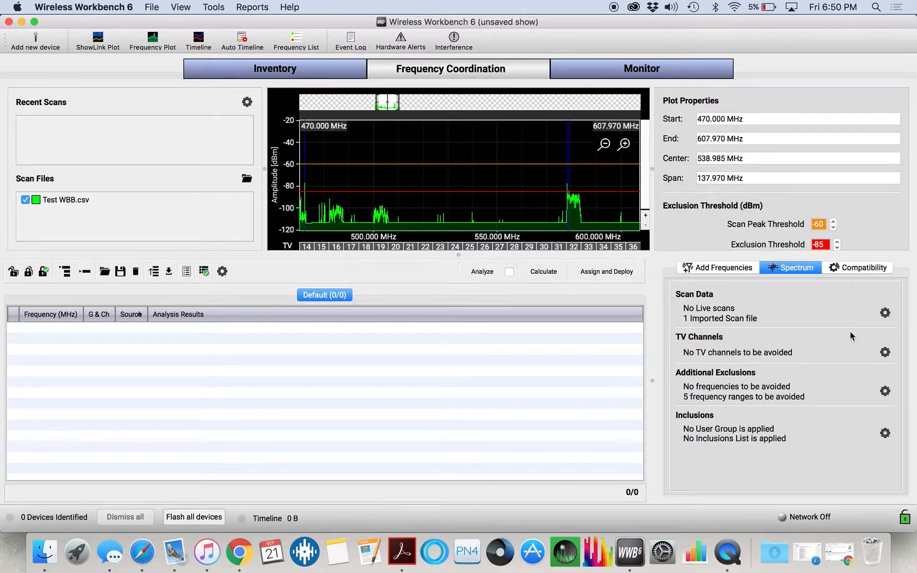
click(885, 352)
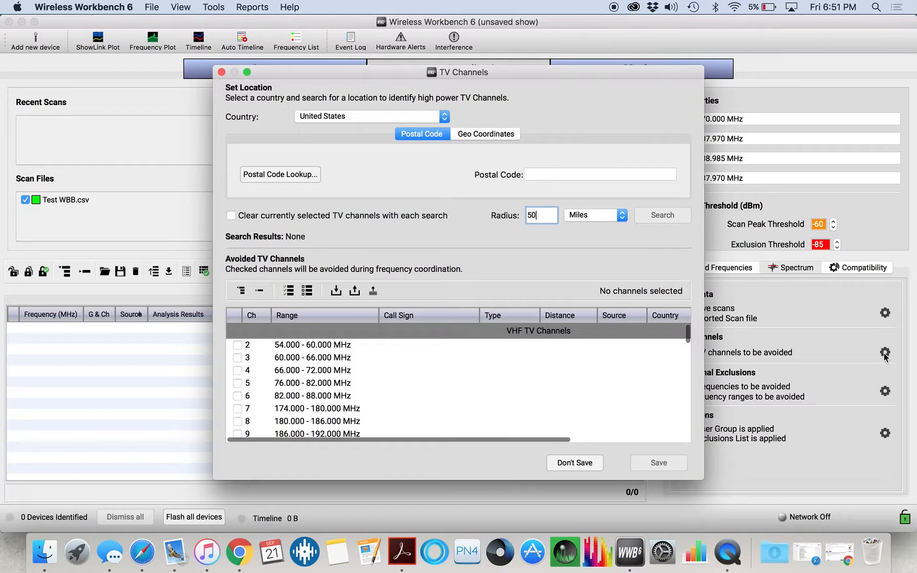
click(552, 174)
text(229)
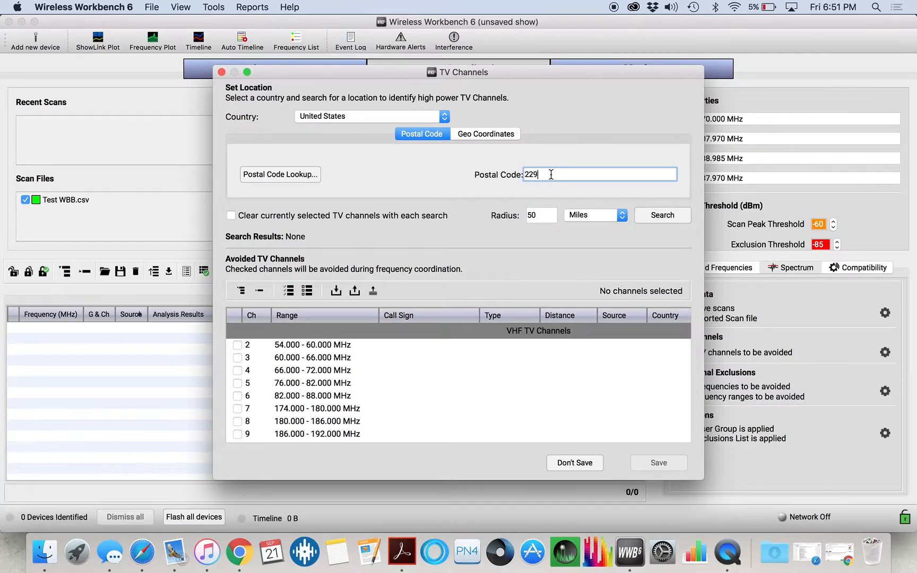
text(03)
click(675, 215)
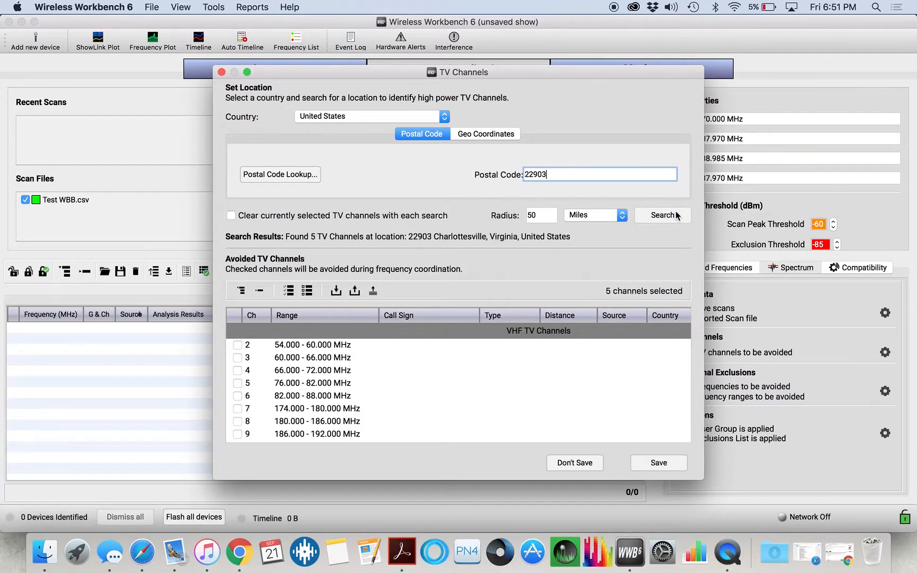
Step: Look through the selected VHF and UHF TV channels and save them as channels to avoid
scroll(440, 360, down, 6)
scroll(440, 362, up, 2)
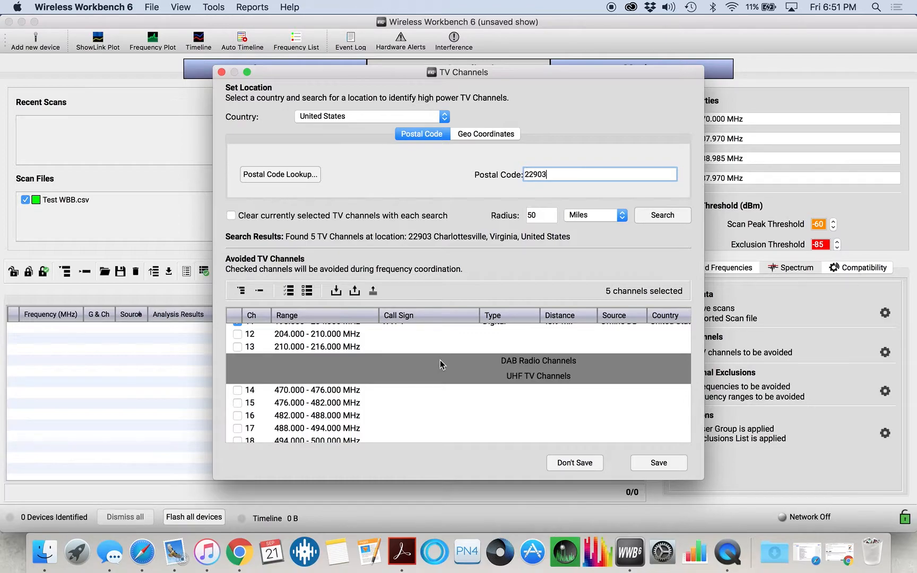
scroll(440, 365, up, 10)
scroll(439, 361, down, 15)
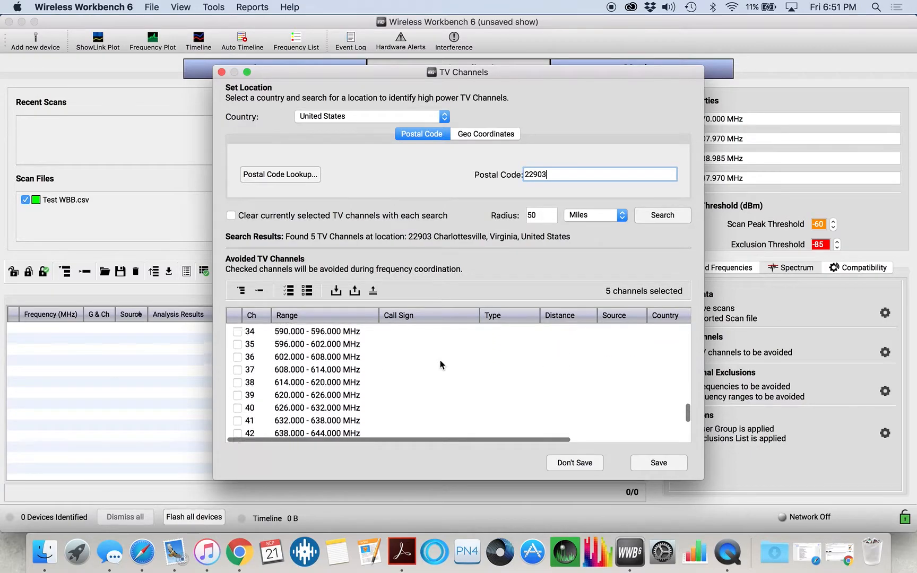
scroll(440, 364, down, 5)
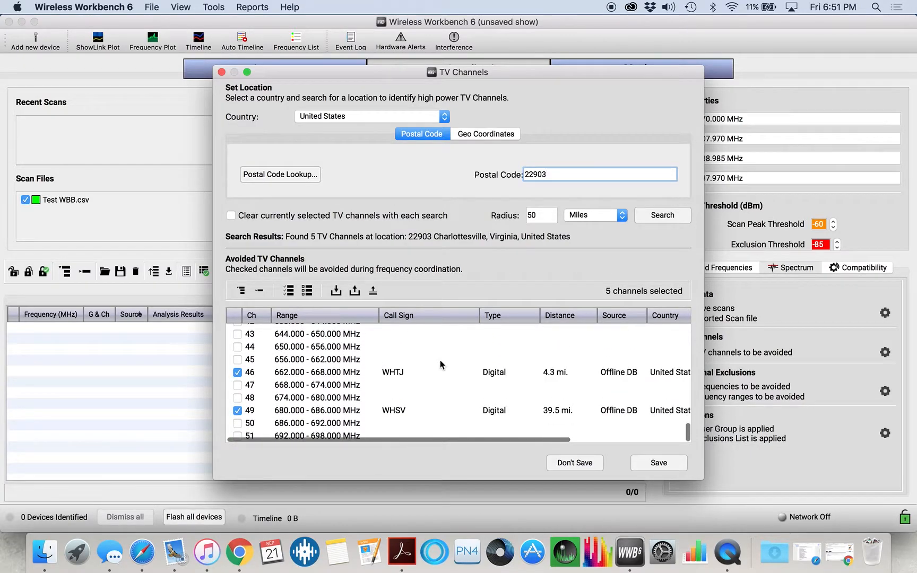
click(650, 462)
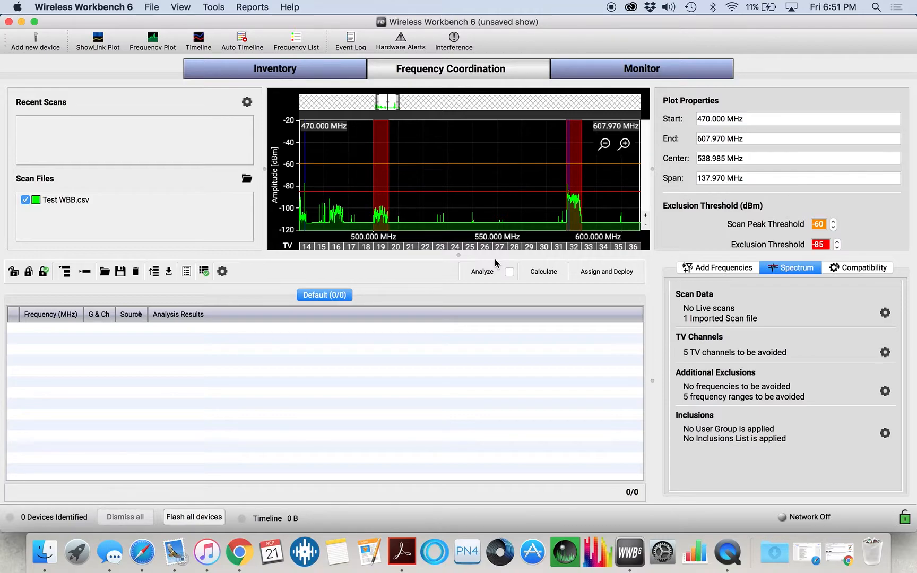
Step: Bring all frequencies from the inventory into the coordination workspace
click(743, 269)
scroll(817, 350, down, 1)
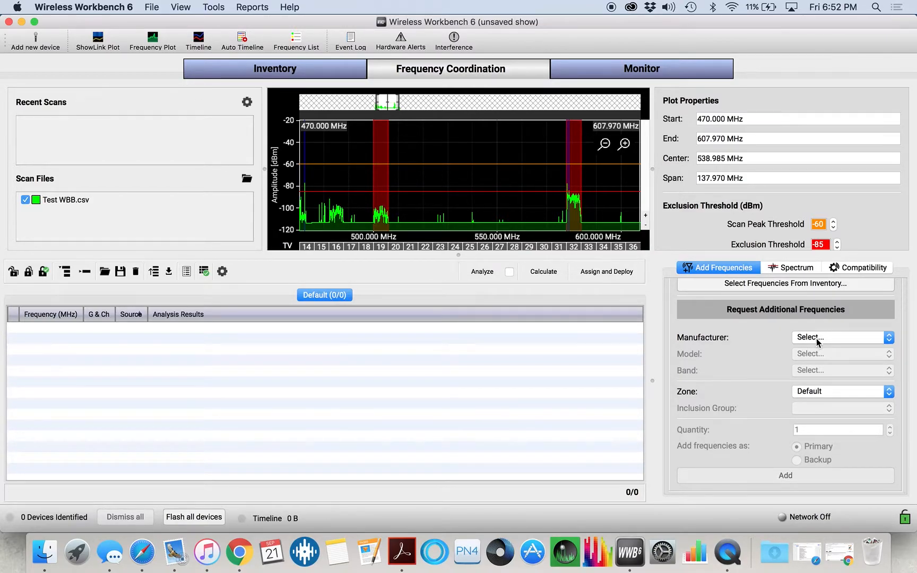
click(773, 271)
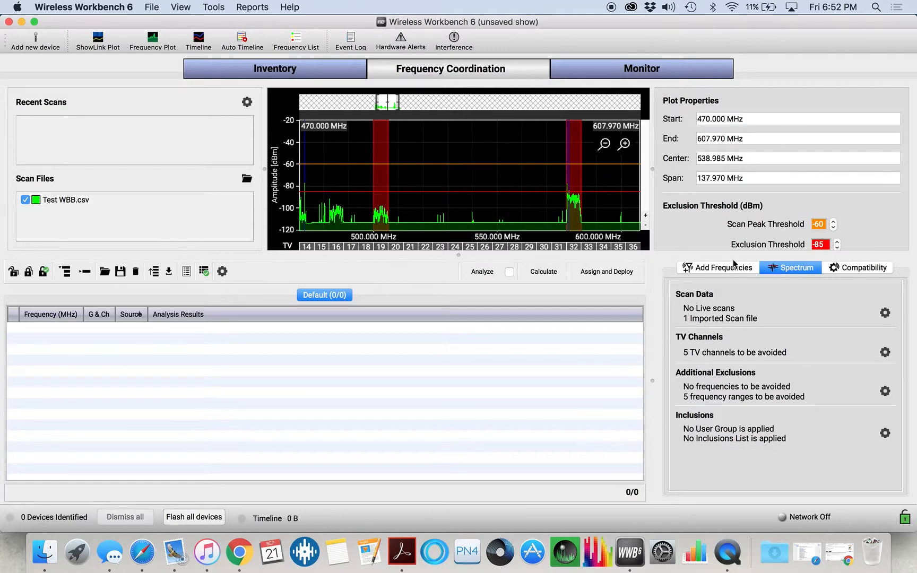
click(702, 269)
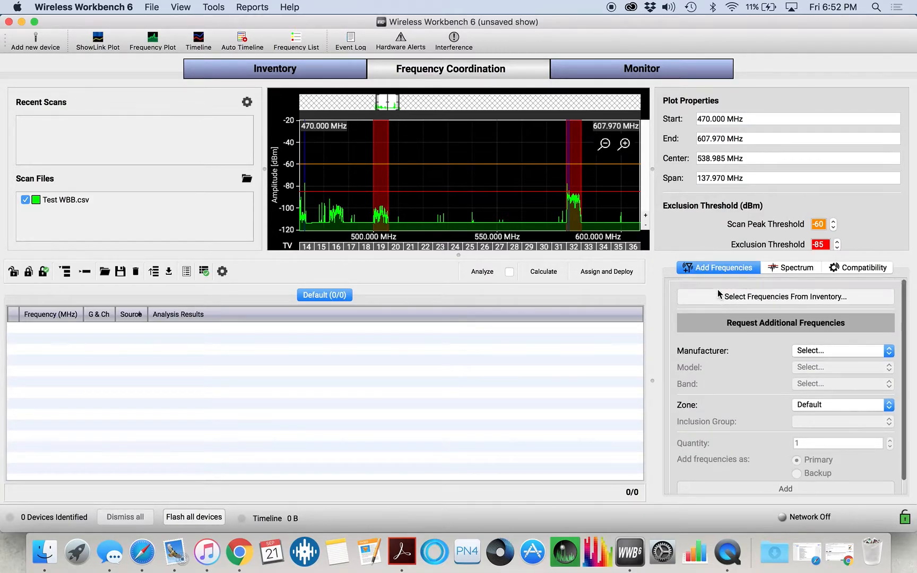
click(718, 291)
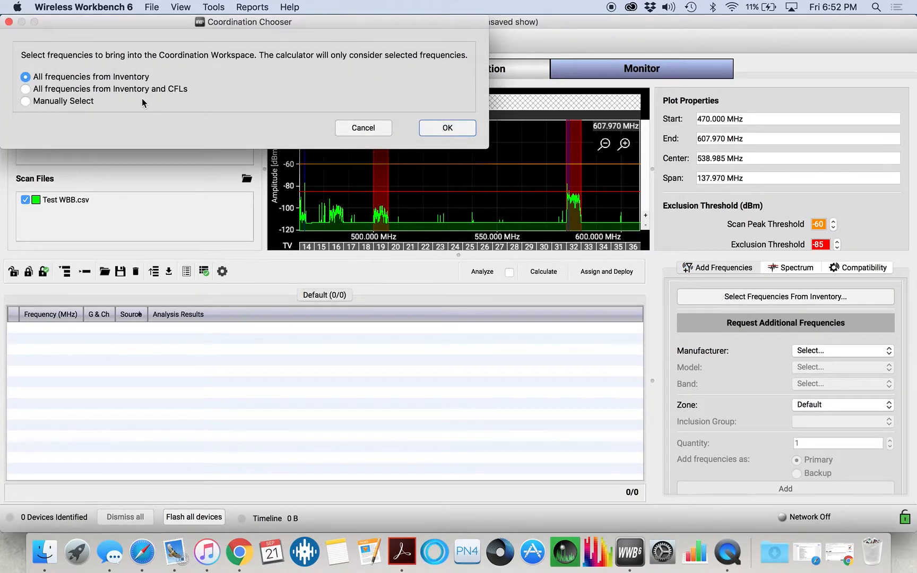
click(440, 131)
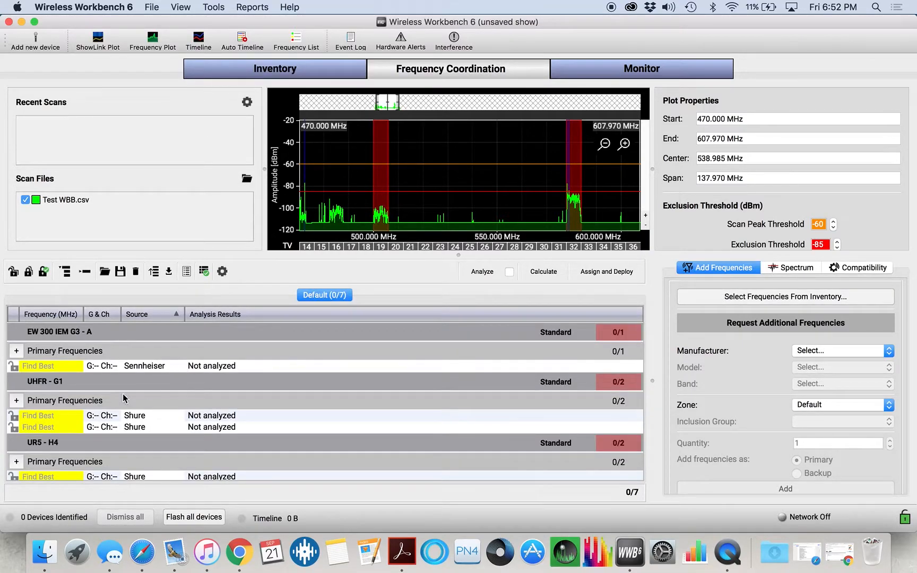
Step: Look through the primary frequency entries listed for each device group in the coordination workspace
scroll(94, 345, down, 5)
scroll(93, 345, up, 4)
scroll(93, 345, up, 1)
scroll(94, 345, down, 2)
scroll(93, 348, down, 3)
scroll(93, 348, up, 5)
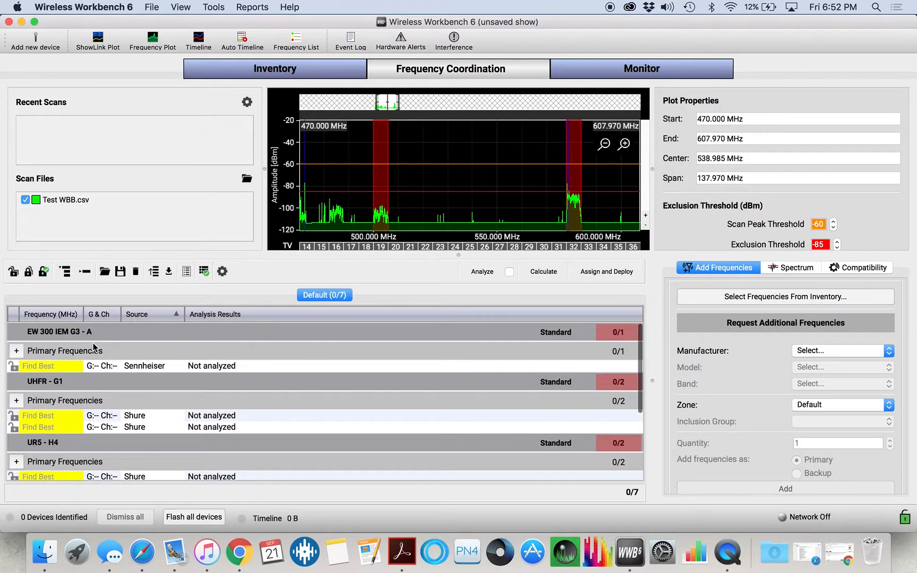
scroll(93, 345, down, 3)
scroll(94, 345, up, 3)
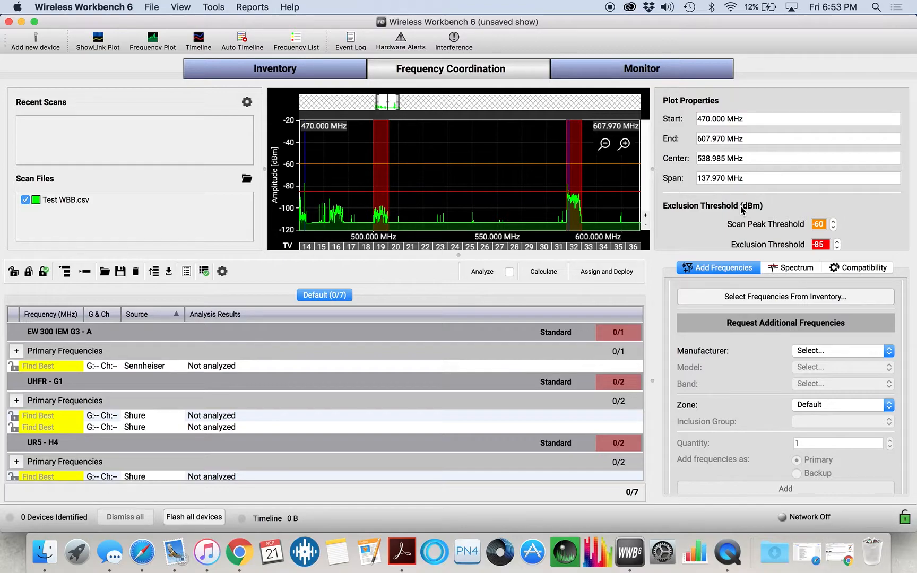
Step: Raise the exclusion threshold to -70 dBm
click(837, 242)
click(837, 241)
click(837, 241)
click(837, 242)
click(837, 242)
click(837, 242)
click(837, 242)
click(837, 242)
click(837, 242)
click(838, 243)
click(838, 243)
click(838, 243)
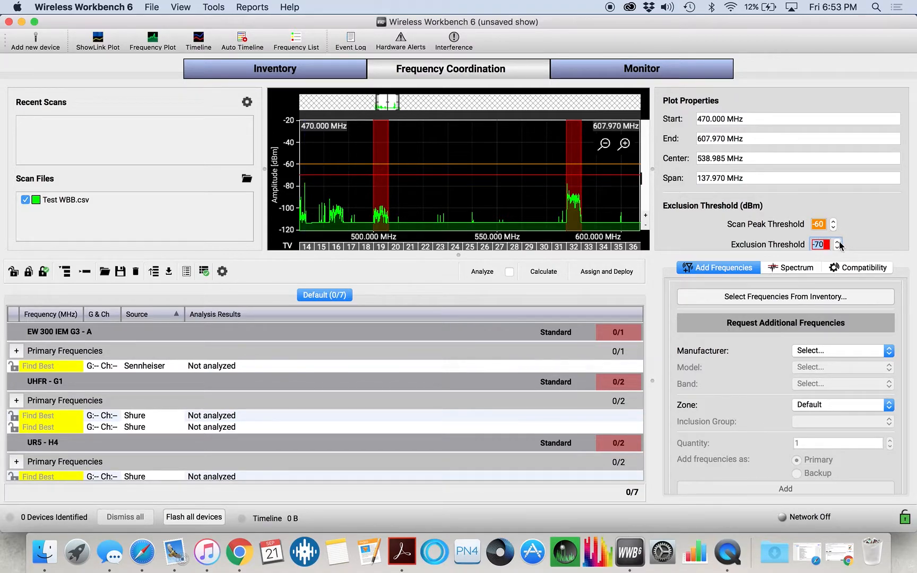
Step: Lower the exclusion threshold to -110 dBm
click(837, 247)
click(838, 247)
click(837, 247)
click(837, 247)
click(837, 247)
click(838, 247)
click(838, 247)
click(838, 247)
click(837, 247)
click(837, 248)
click(838, 247)
click(837, 247)
click(838, 247)
click(837, 247)
click(838, 247)
click(837, 247)
click(838, 247)
click(838, 247)
click(837, 247)
click(838, 247)
click(838, 247)
click(837, 248)
click(837, 247)
click(837, 247)
click(838, 247)
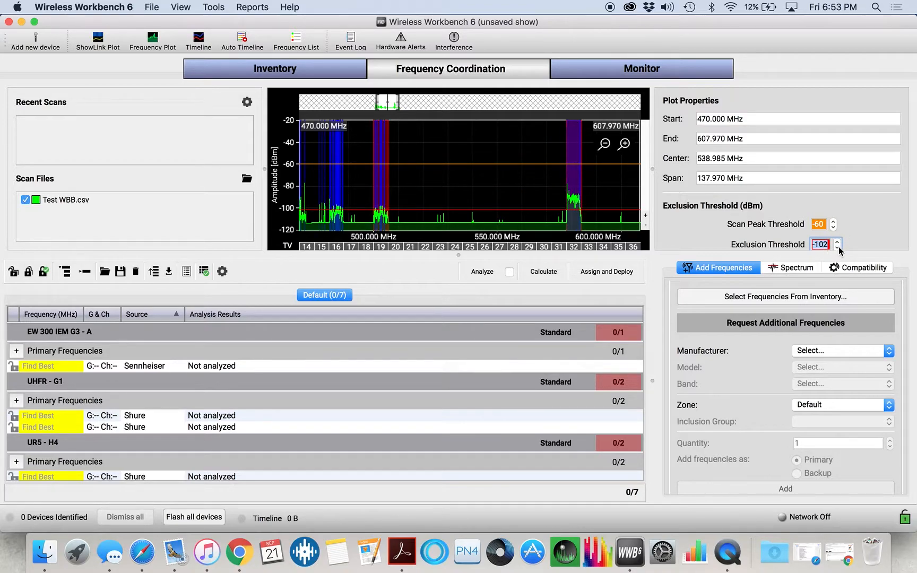
click(837, 249)
click(837, 248)
click(837, 247)
click(837, 247)
click(838, 248)
click(838, 248)
click(837, 247)
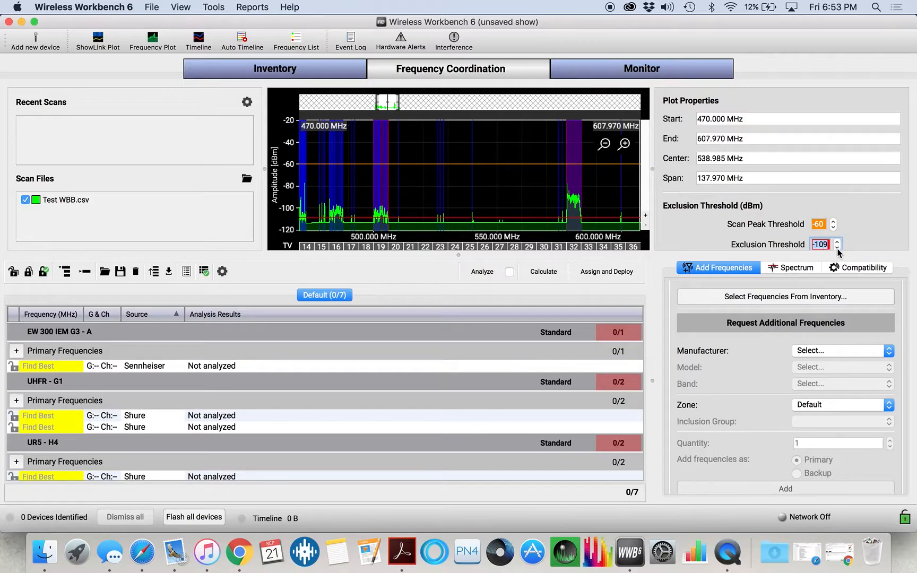
click(837, 248)
click(837, 248)
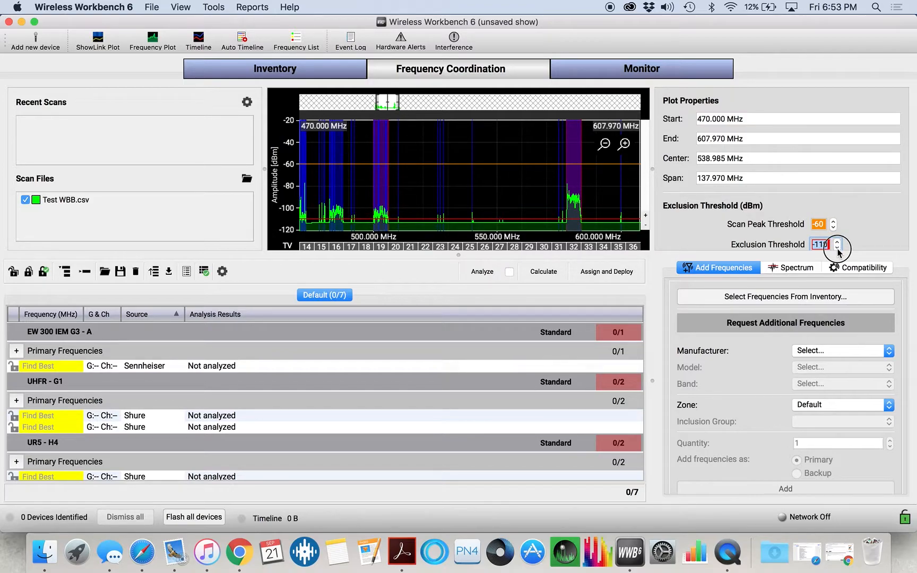
Step: Check the plot's coordination data options and calculate compatible frequencies for all devices in the workspace
scroll(850, 237, down, 3)
scroll(851, 237, down, 5)
scroll(851, 236, down, 2)
scroll(850, 236, up, 6)
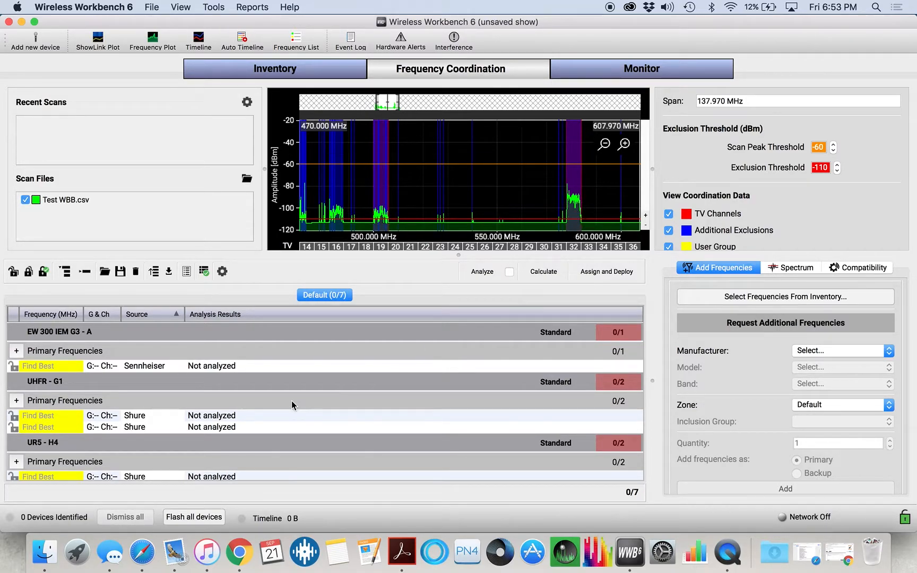
click(525, 272)
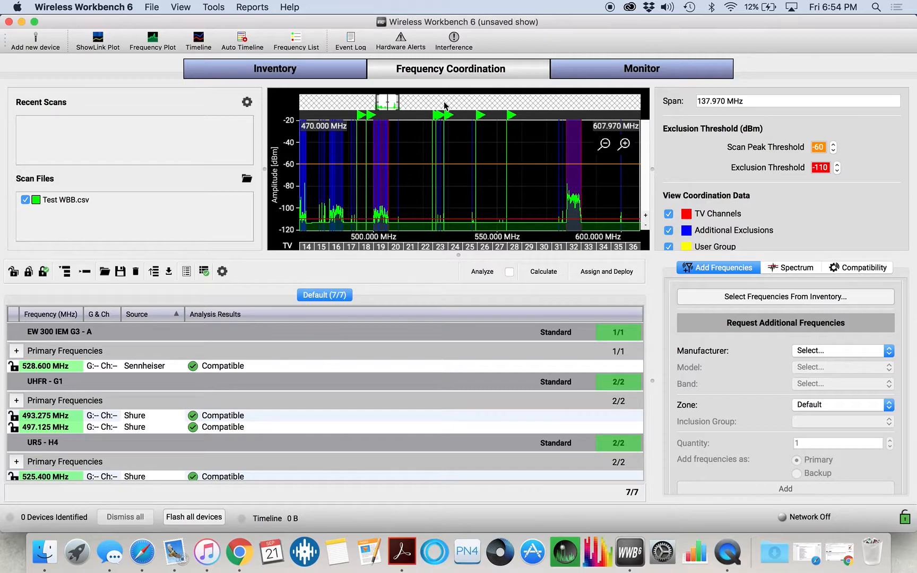
Step: Recalculate compatible frequencies for all unlocked devices several times, checking the frequency markers against the scan for a cleaner arrangement
click(542, 273)
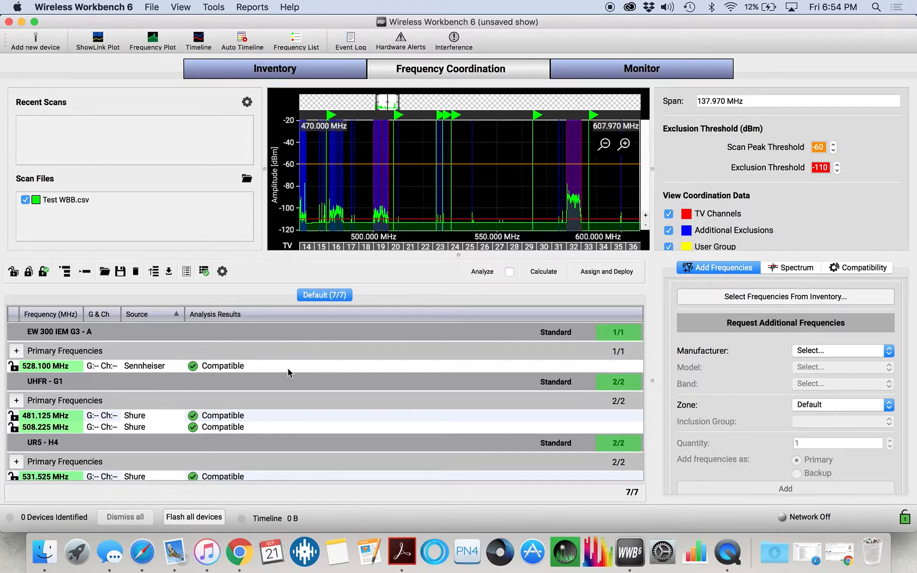
mouse_move(329, 115)
click(538, 116)
drag(538, 118, 536, 118)
click(541, 276)
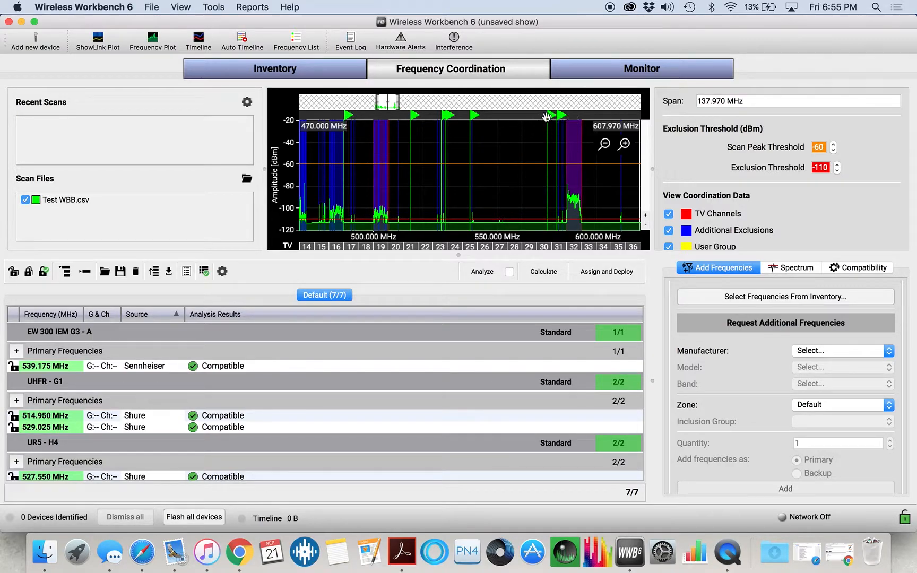
click(539, 272)
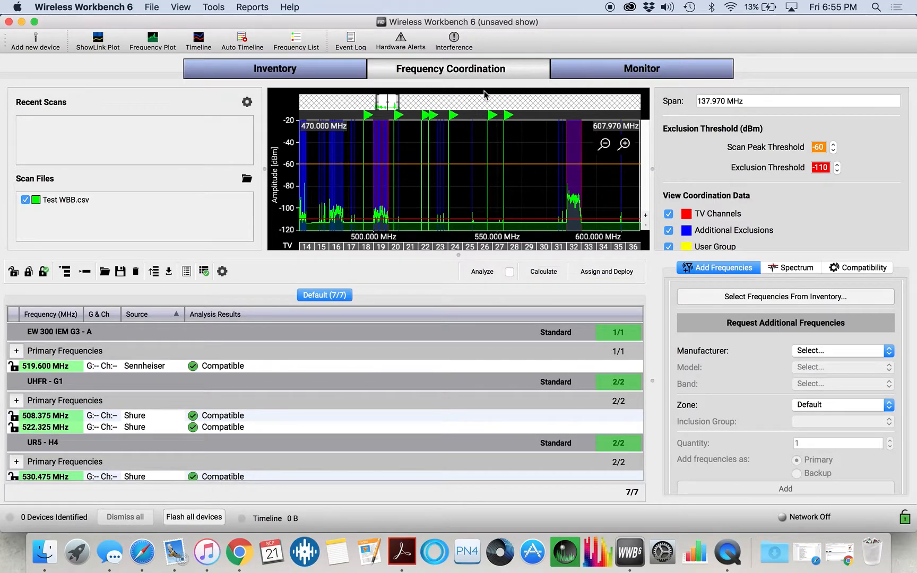
Step: Lock the QLXD - H50 frequency 552.750 MHz and both UR5 - H4 frequencies, 530.475 and 546.300 MHz
mouse_move(508, 117)
scroll(29, 393, down, 5)
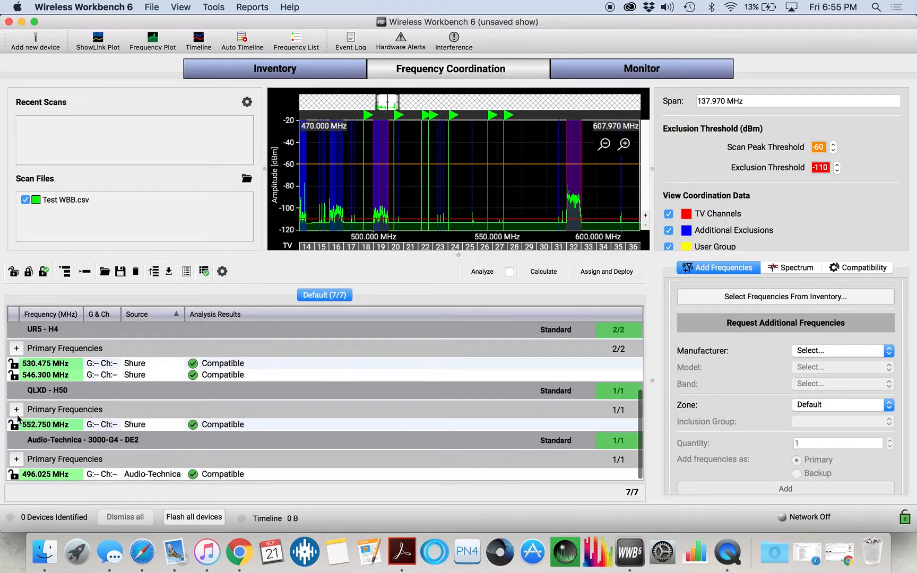
click(14, 424)
scroll(15, 443, up, 2)
click(13, 397)
click(13, 408)
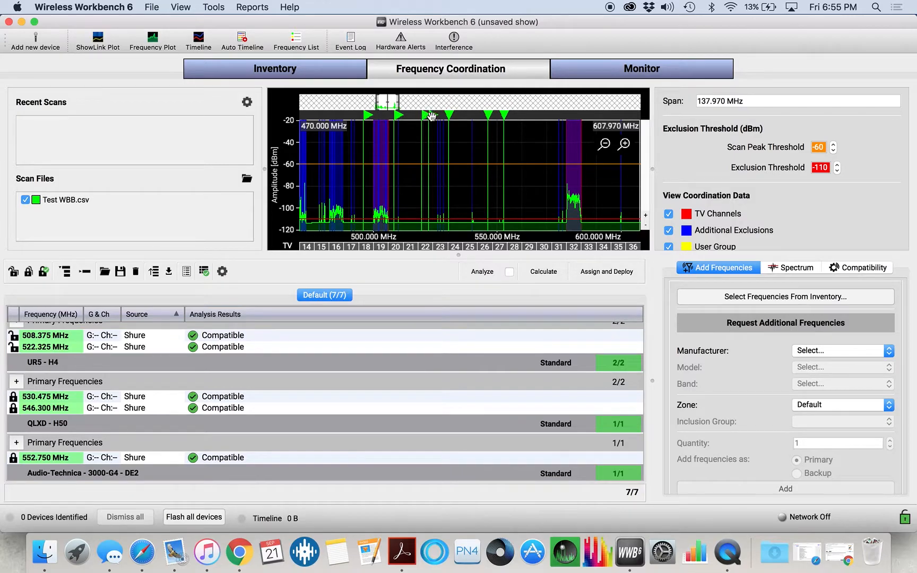
Step: Lock the EW 300 IEM G3 - A frequency 519.600 MHz and the UHFR - G1 frequency 522.325 MHz
mouse_move(428, 117)
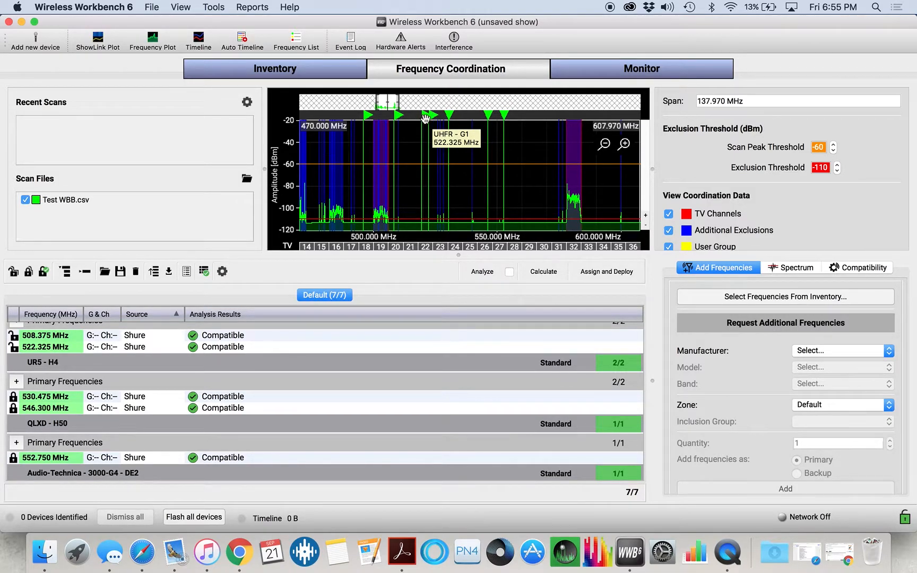
scroll(122, 382, up, 3)
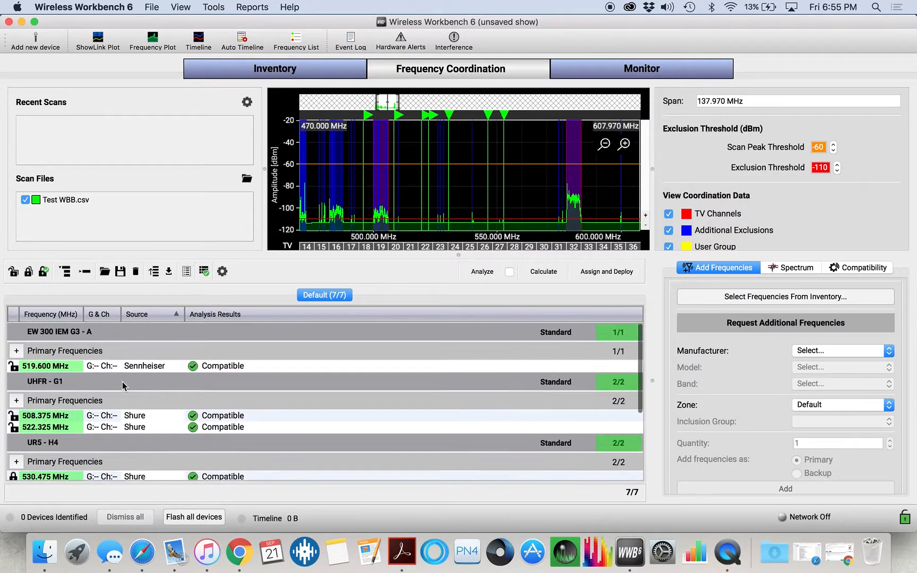
click(12, 366)
scroll(12, 371, down, 2)
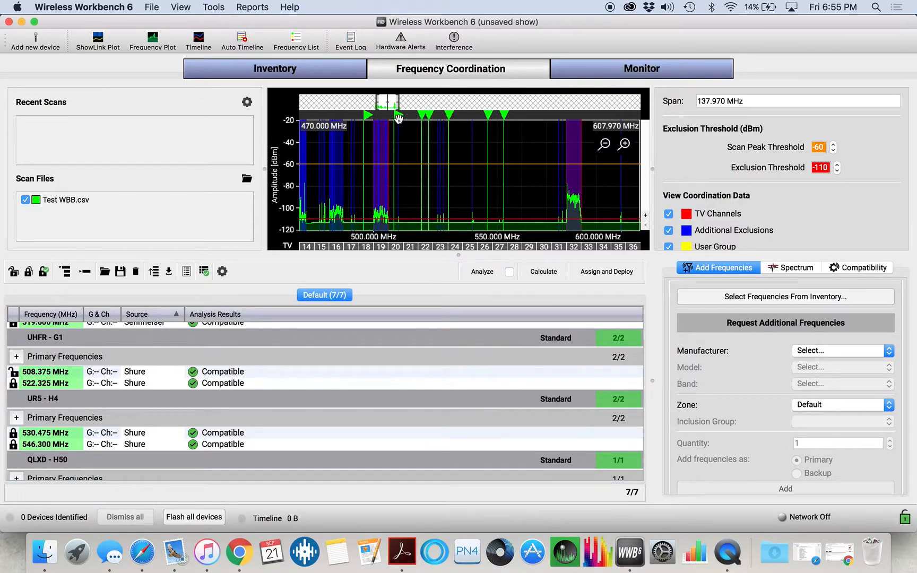
Step: Identify the Audio-Technica 3000-G4 - DE2 marker on the plot and lock its 496.025 MHz frequency
mouse_move(398, 116)
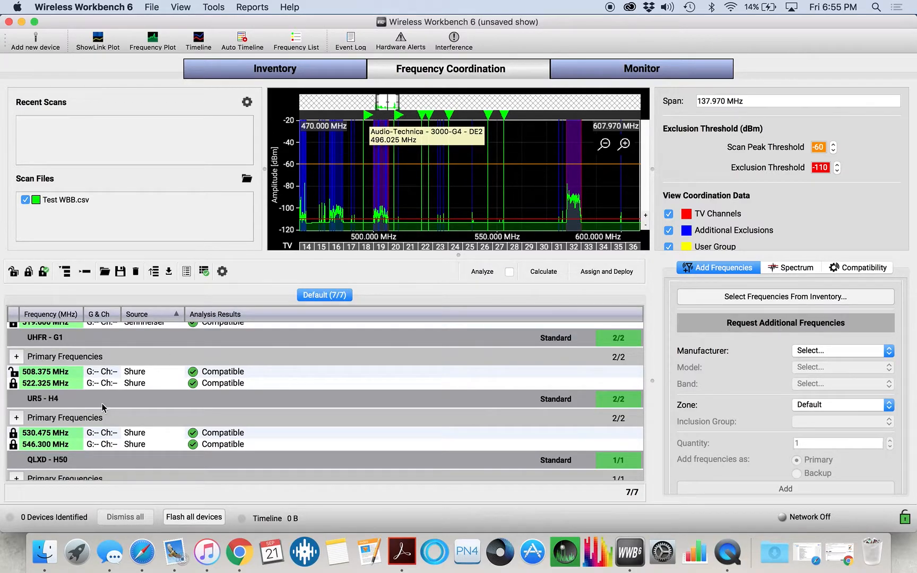
scroll(103, 407, up, 2)
scroll(102, 407, down, 3)
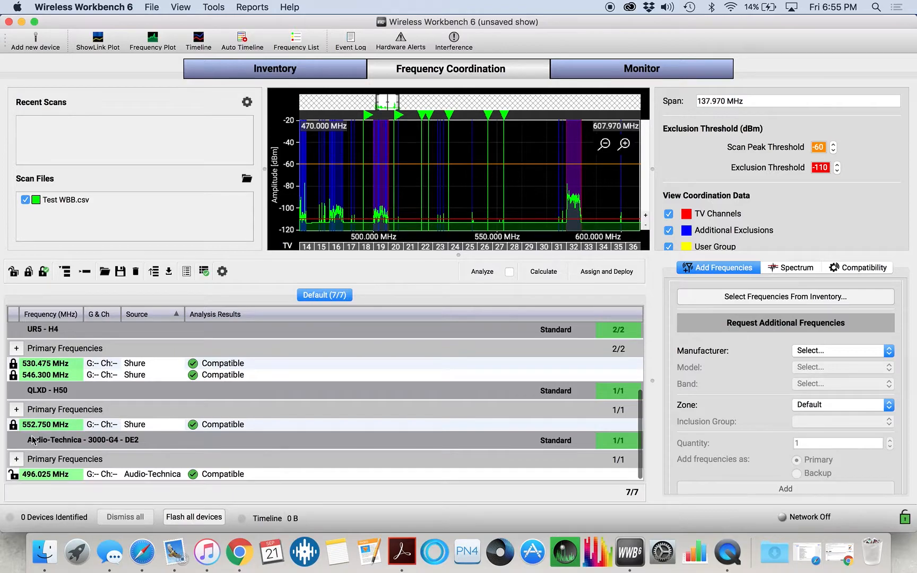
click(11, 476)
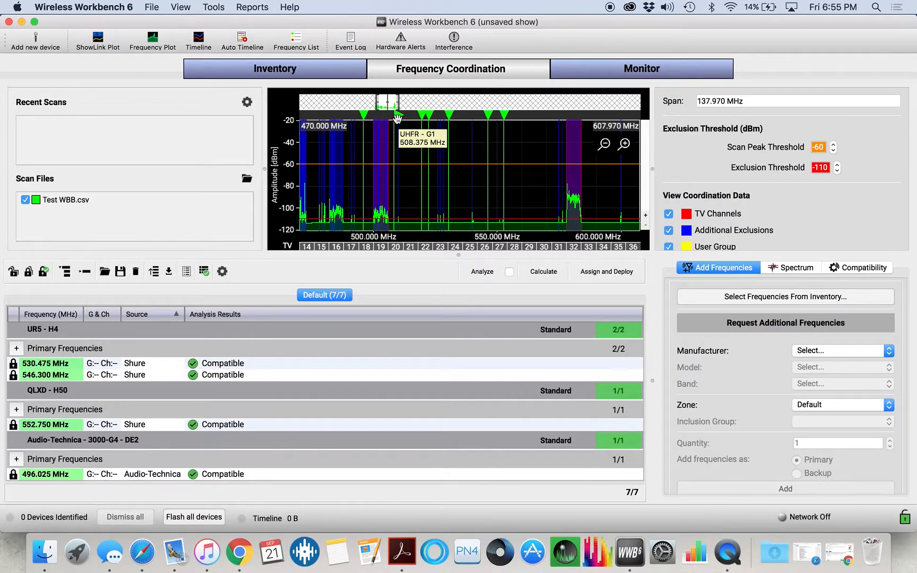
Step: Recalculate the only unlocked UHFR - G1 frequency until it is assigned 516.300 MHz, and lock it
scroll(69, 390, up, 5)
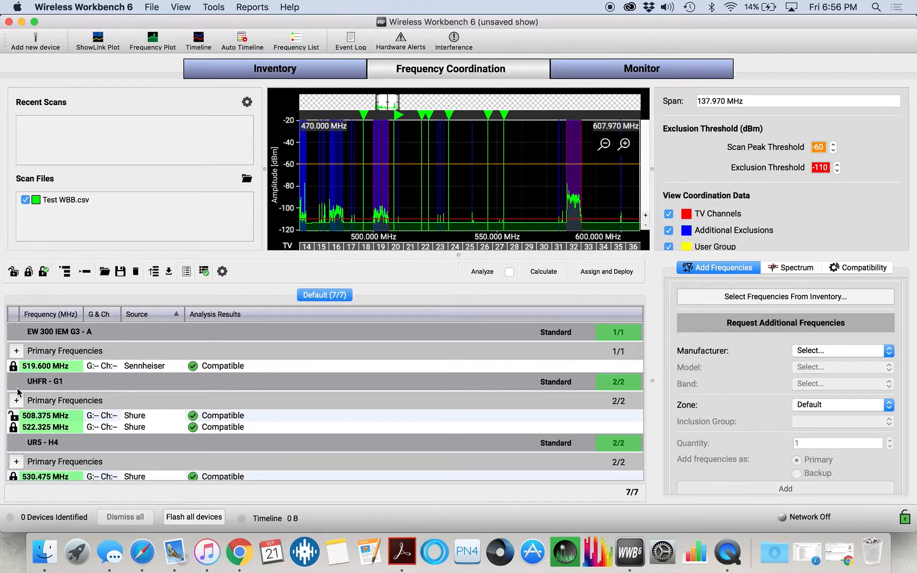
scroll(18, 438, down, 3)
scroll(17, 439, up, 3)
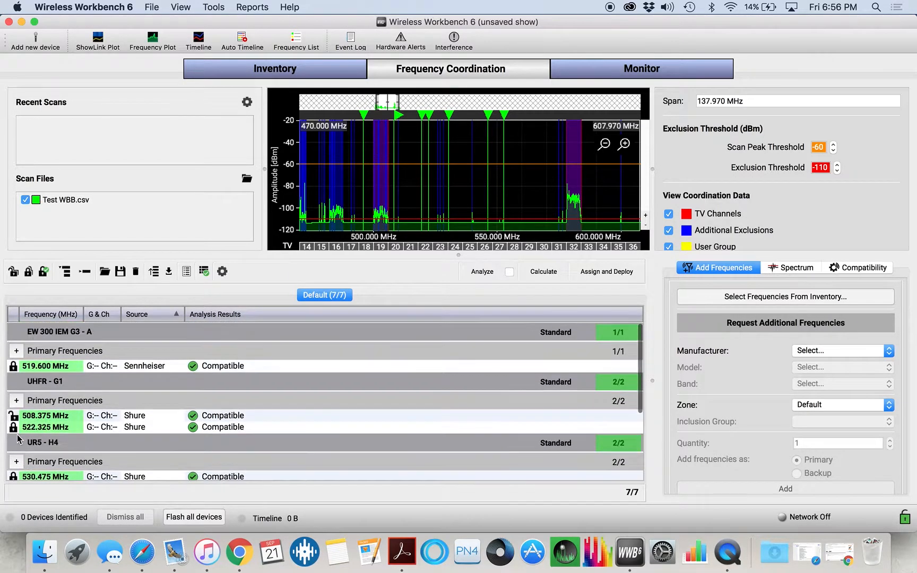
click(552, 275)
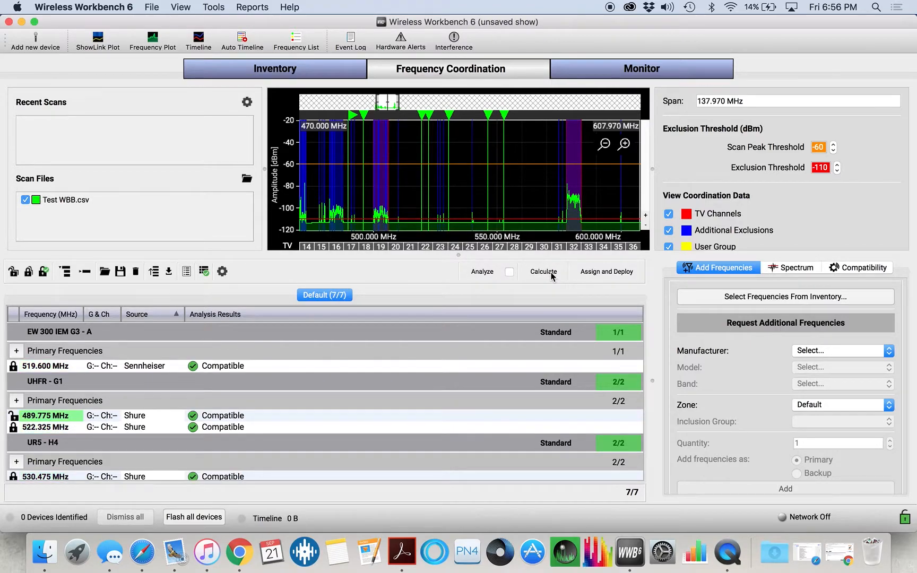
click(552, 275)
click(552, 275)
click(552, 275)
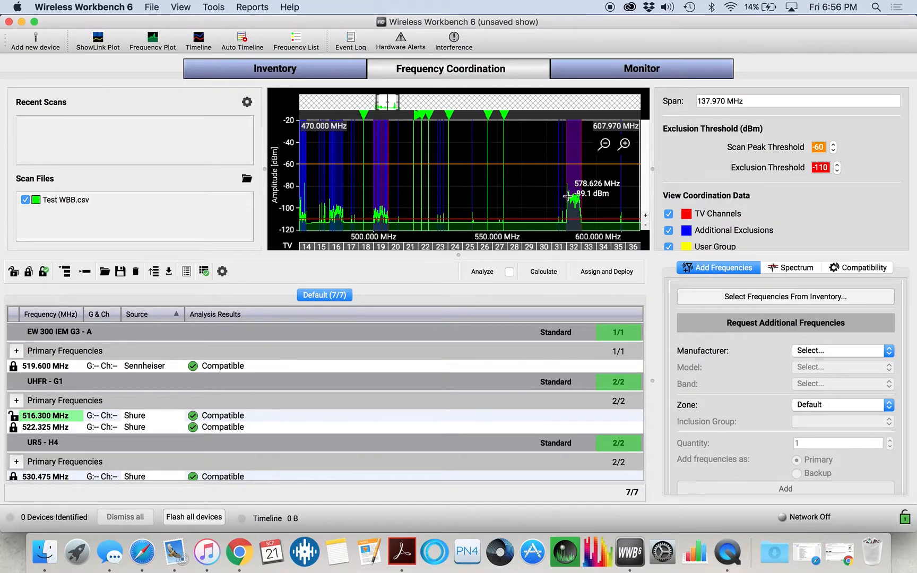
click(12, 412)
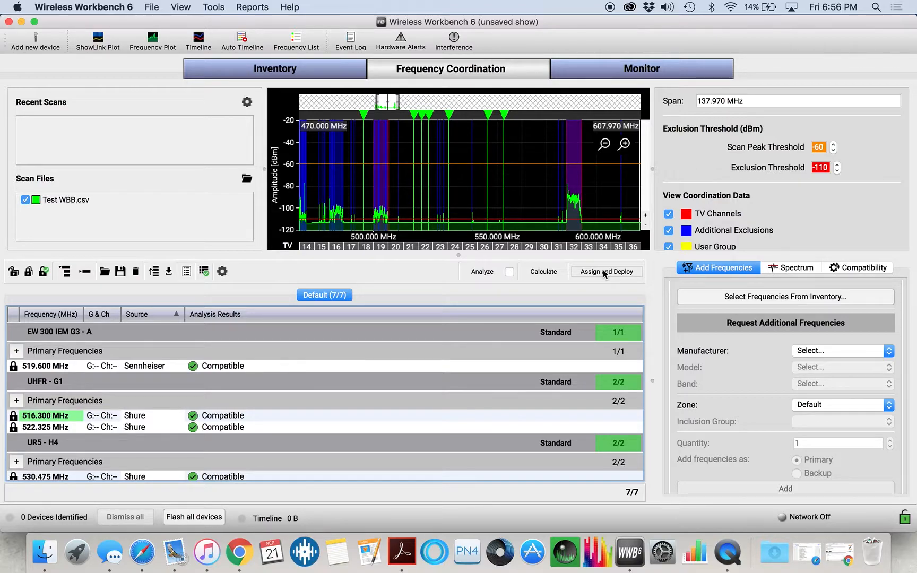
Step: Review the locked frequencies of every device group and the plot's exclusion threshold and coordination data settings
scroll(135, 467, down, 3)
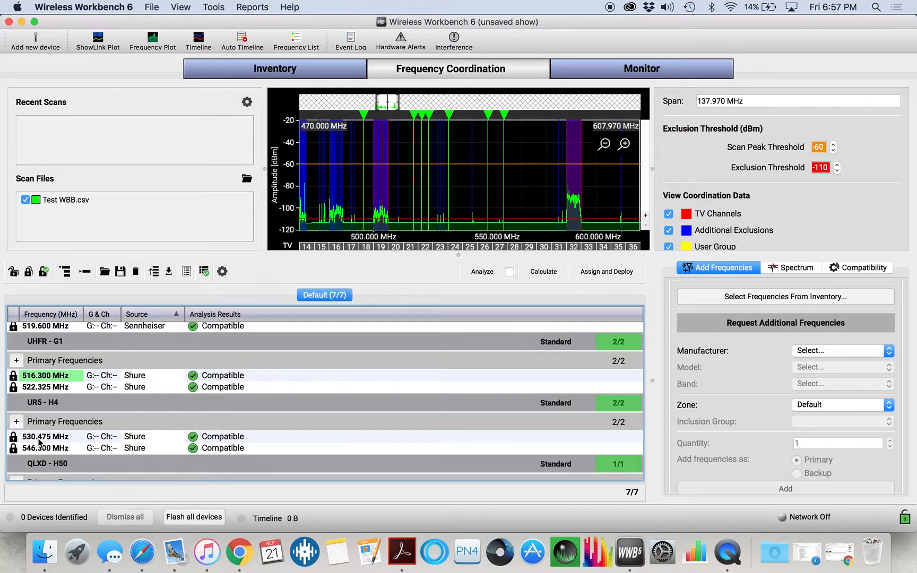
scroll(39, 442, down, 3)
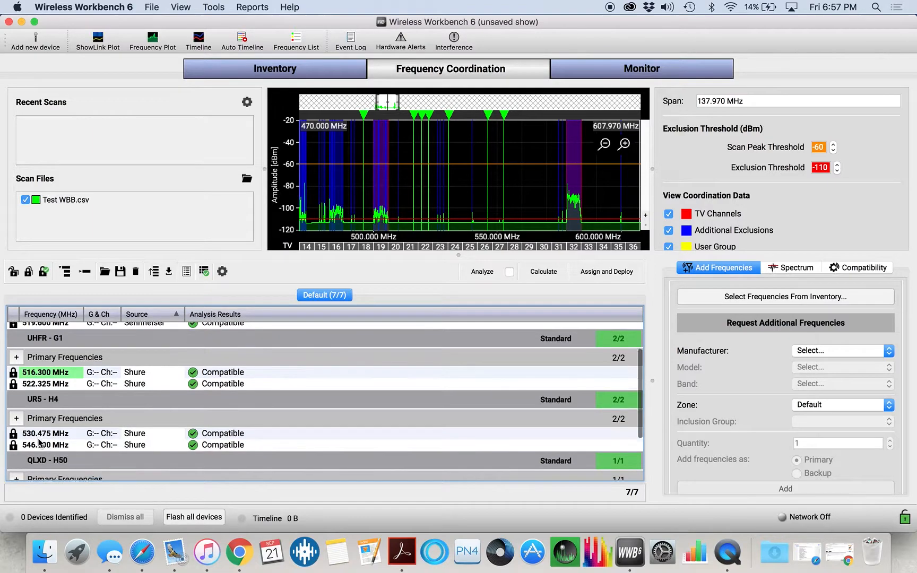
scroll(38, 442, up, 6)
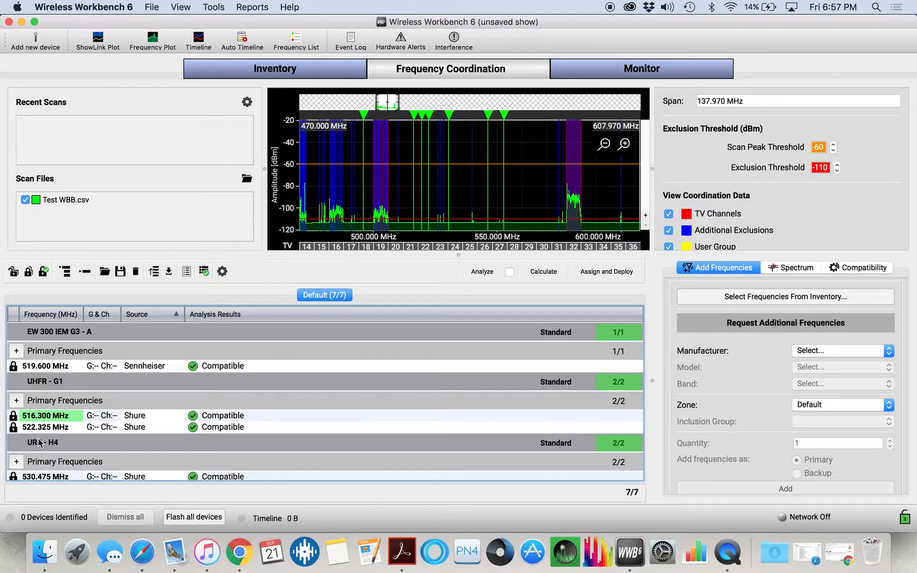
scroll(760, 217, down, 2)
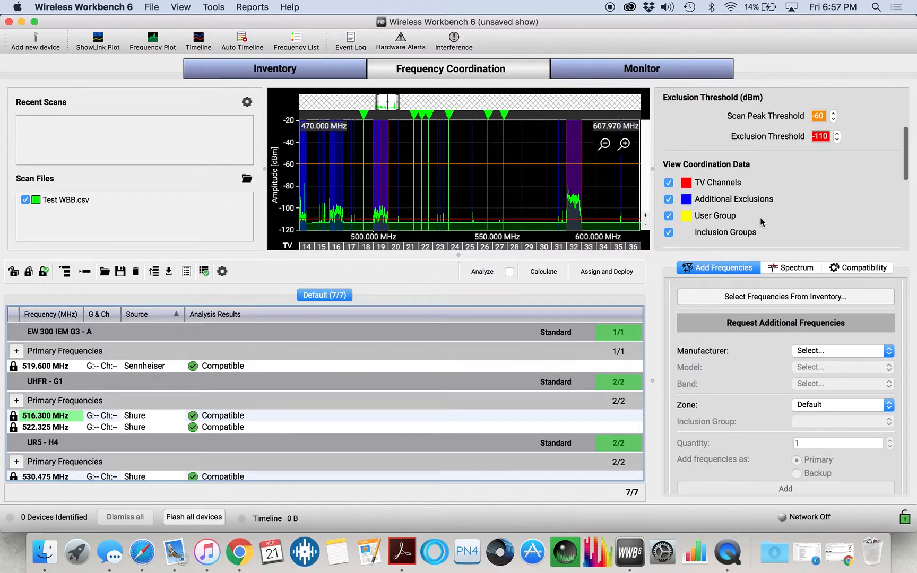
scroll(760, 217, down, 1)
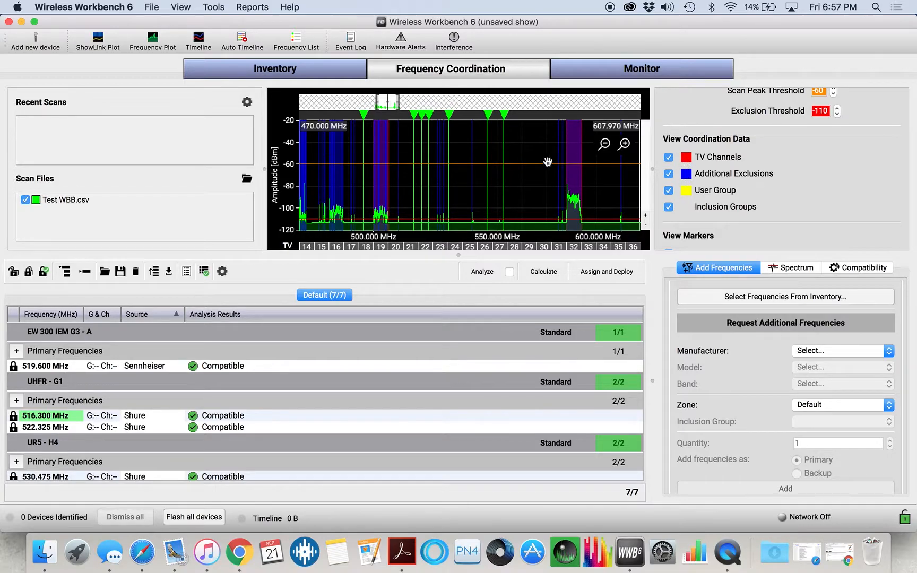
scroll(772, 180, up, 5)
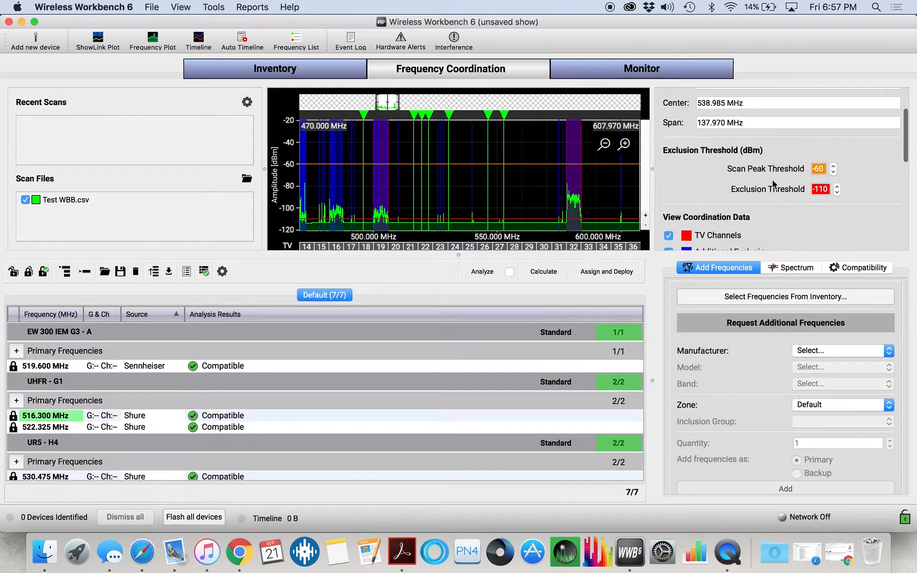
scroll(781, 191, down, 4)
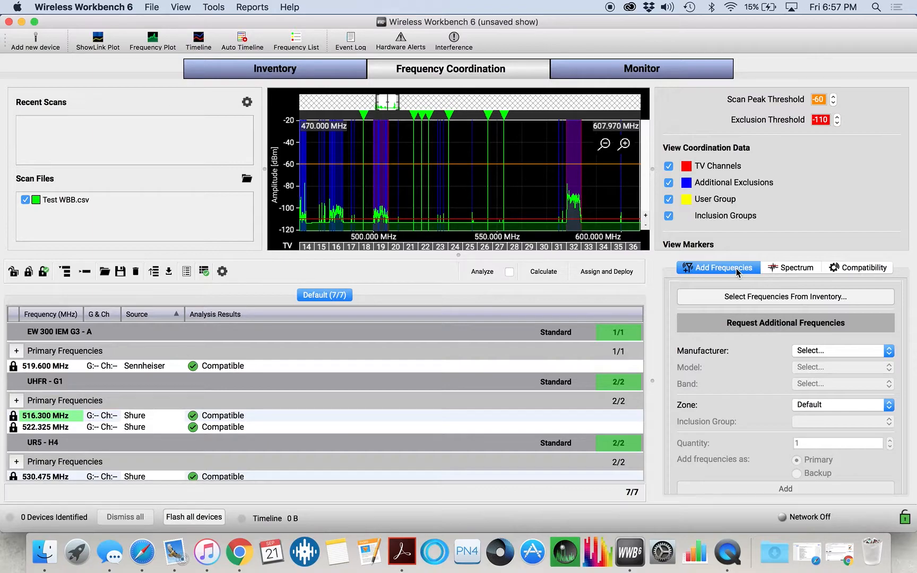
scroll(443, 408, down, 5)
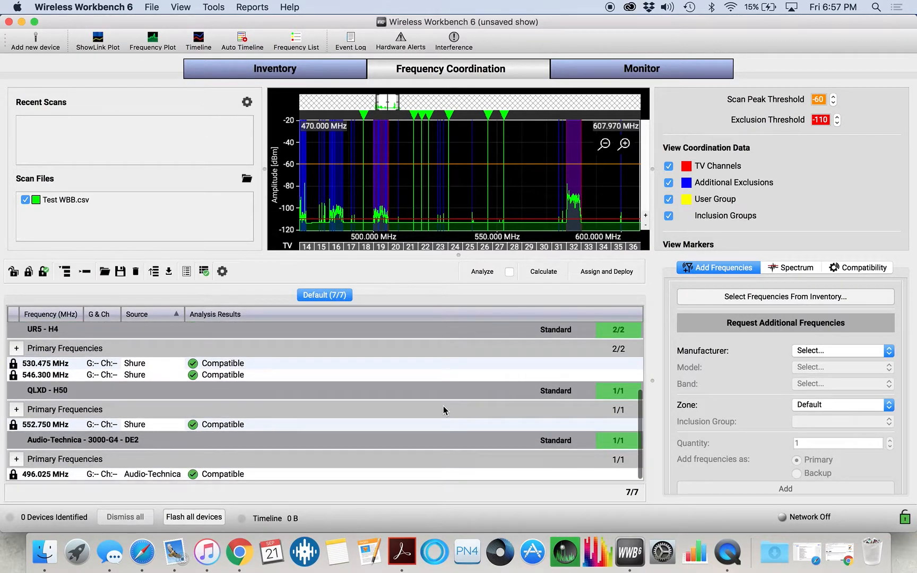
scroll(444, 410, up, 4)
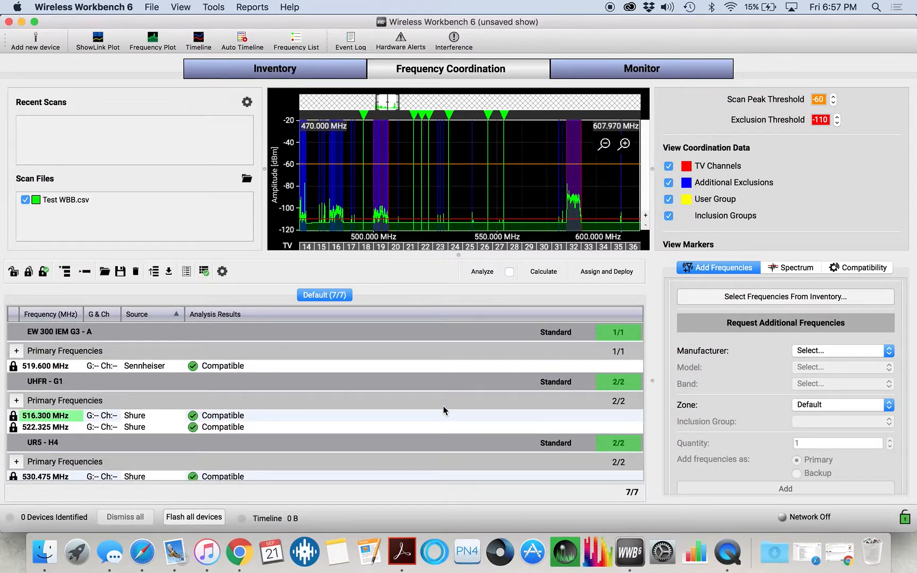